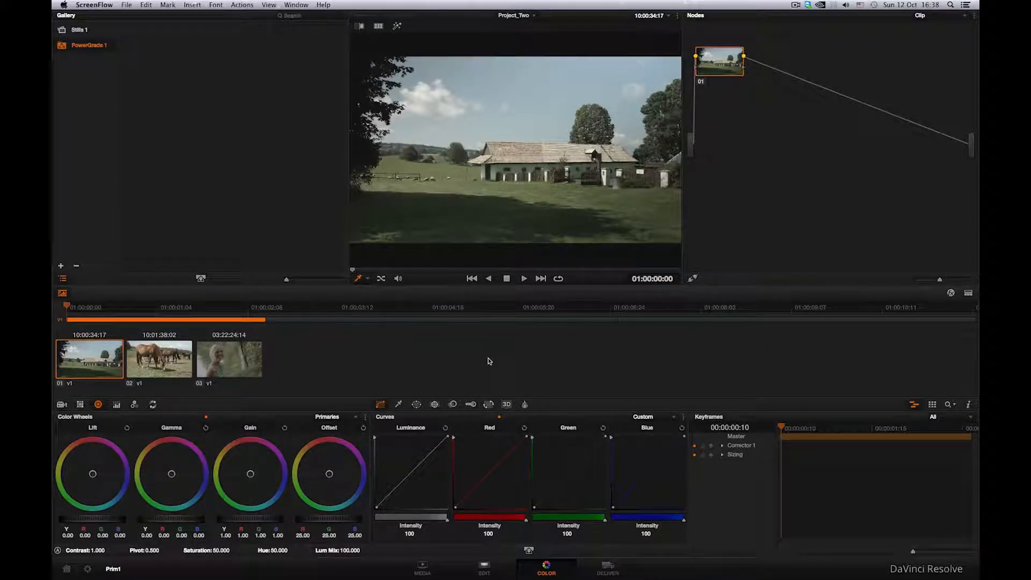
- Review the three timeline clips in the viewer and return to the first clip, the farmhouse shot
left_click(157, 368)
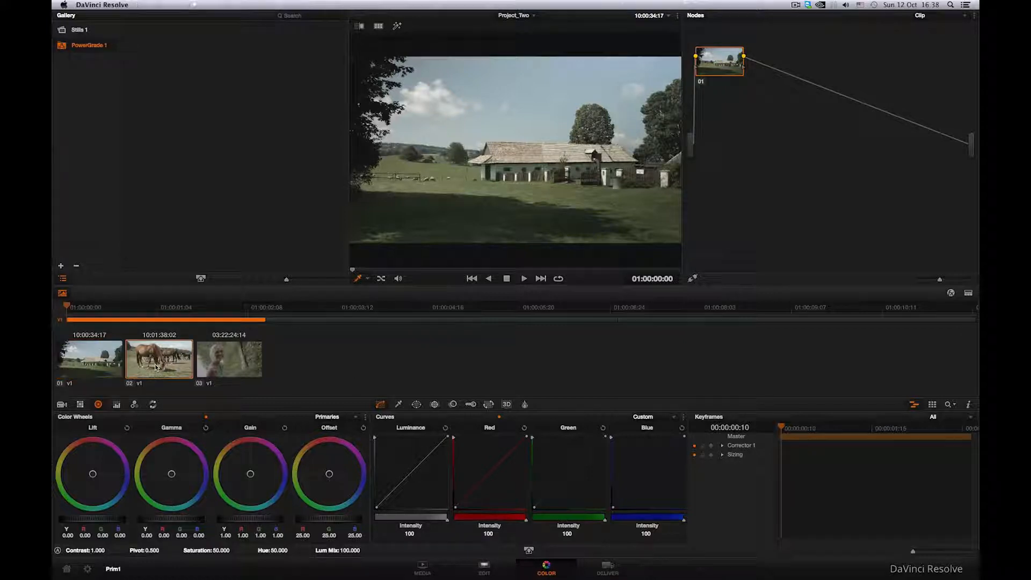
left_click(211, 368)
left_click(168, 368)
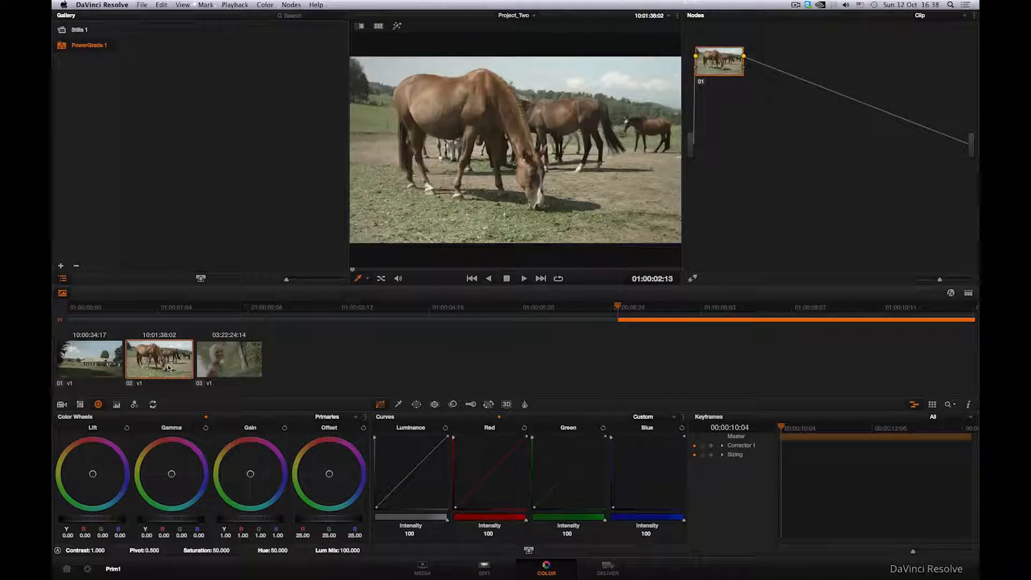
left_click(99, 368)
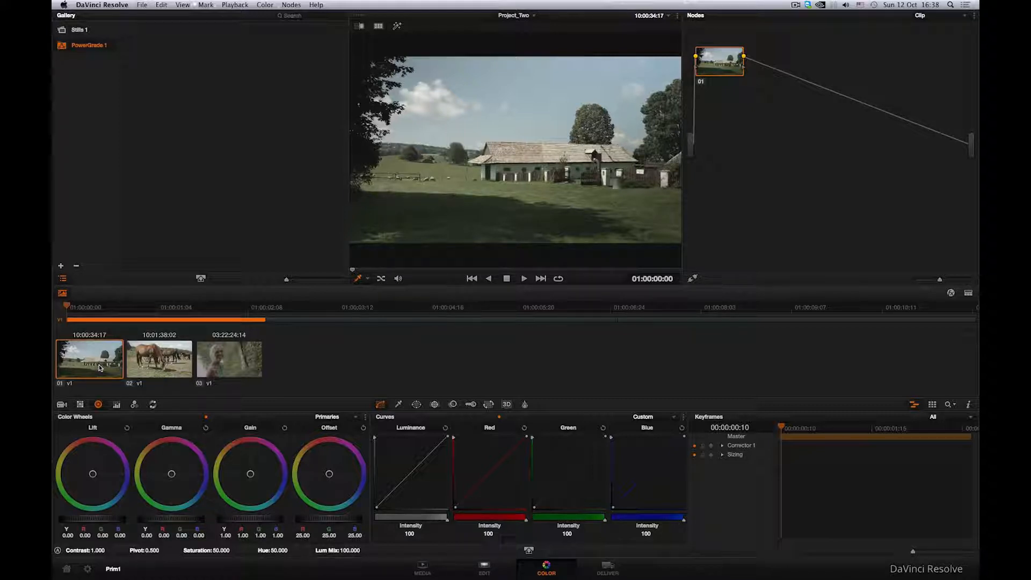
left_click(210, 368)
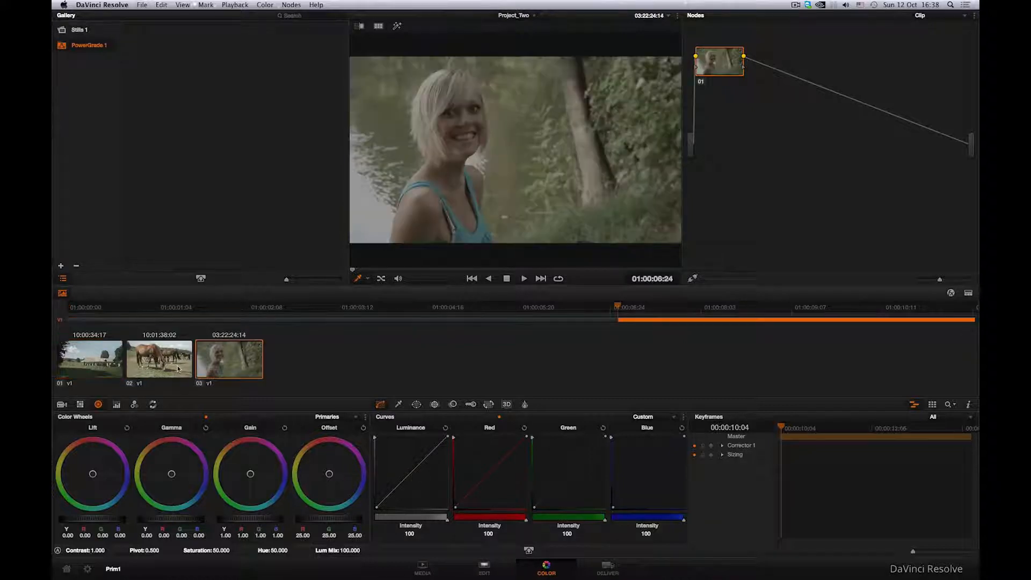
left_click(167, 368)
left_click(99, 368)
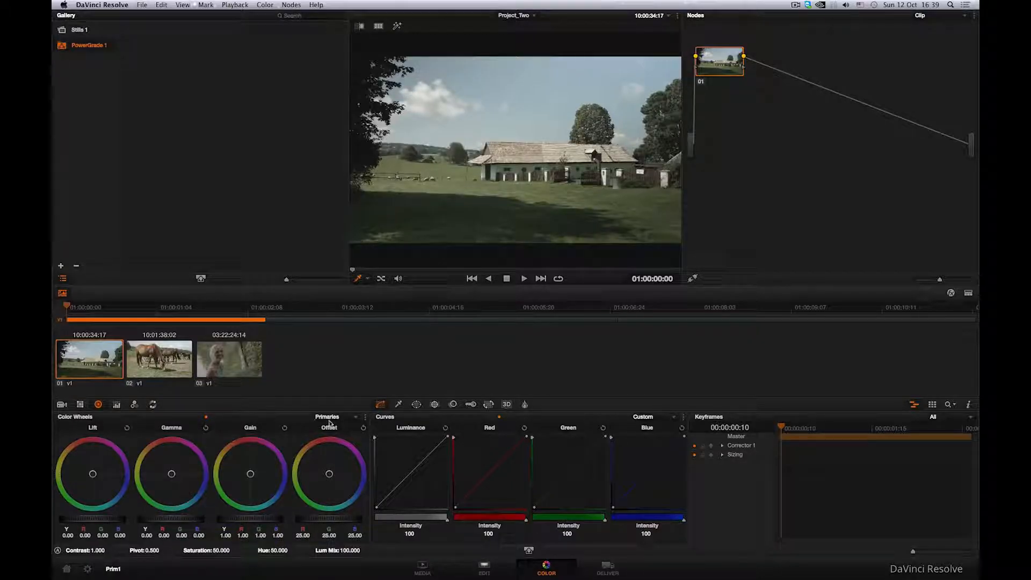
- Switch the color wheels to Log mode and back to Primaries
left_click(354, 418)
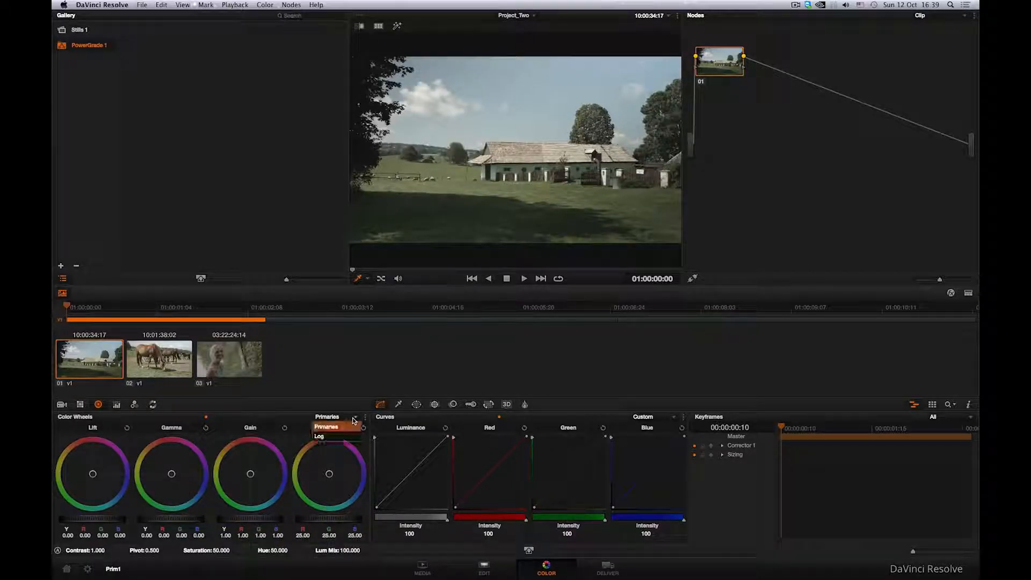
left_click(347, 436)
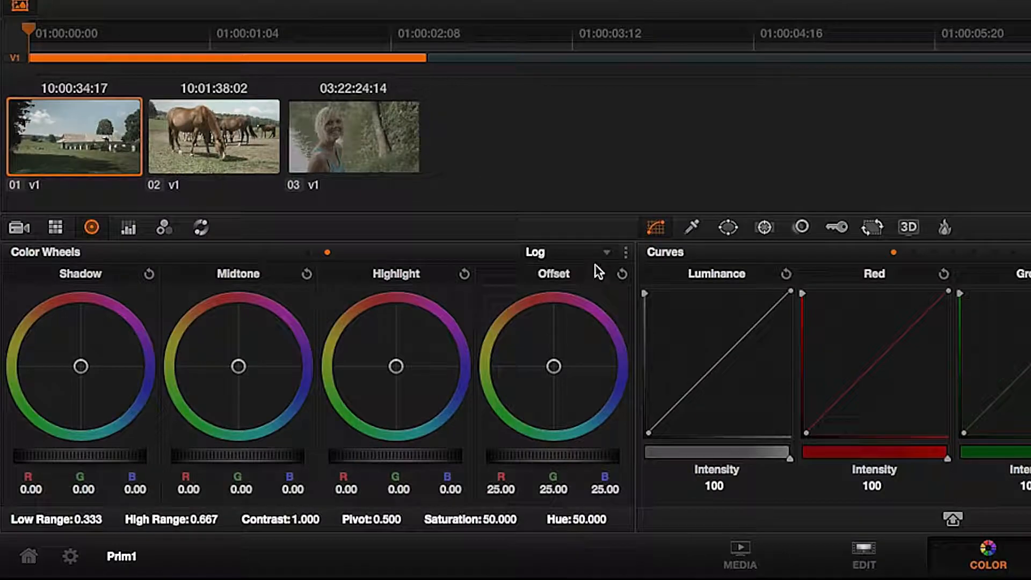
left_click(599, 254)
left_click(591, 269)
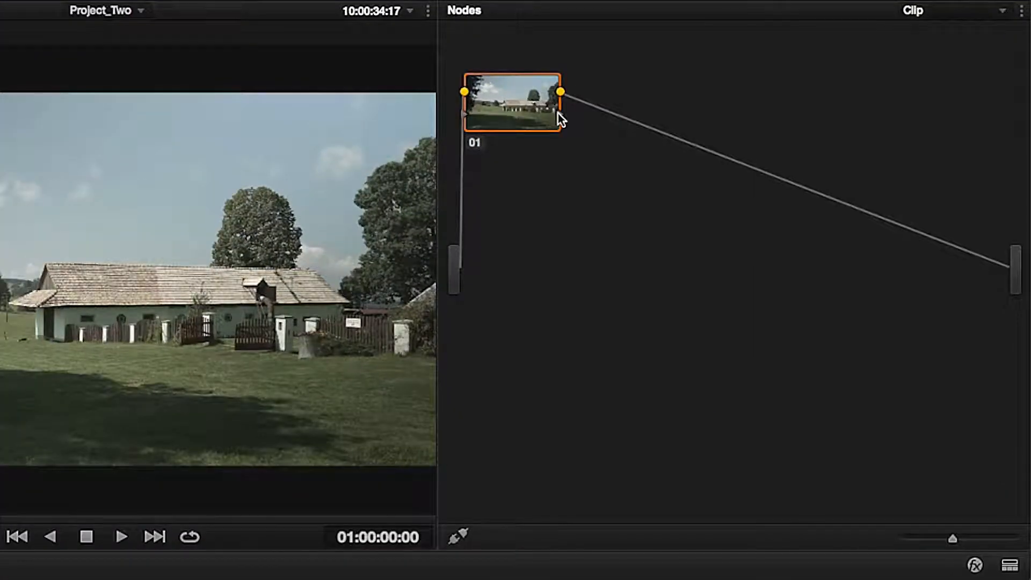
- Apply the 3D LUT "Blackmagic Production Camera 4K Film to Rec709" to node 01 of the first clip
right_click(558, 114)
mouse_move(594, 292)
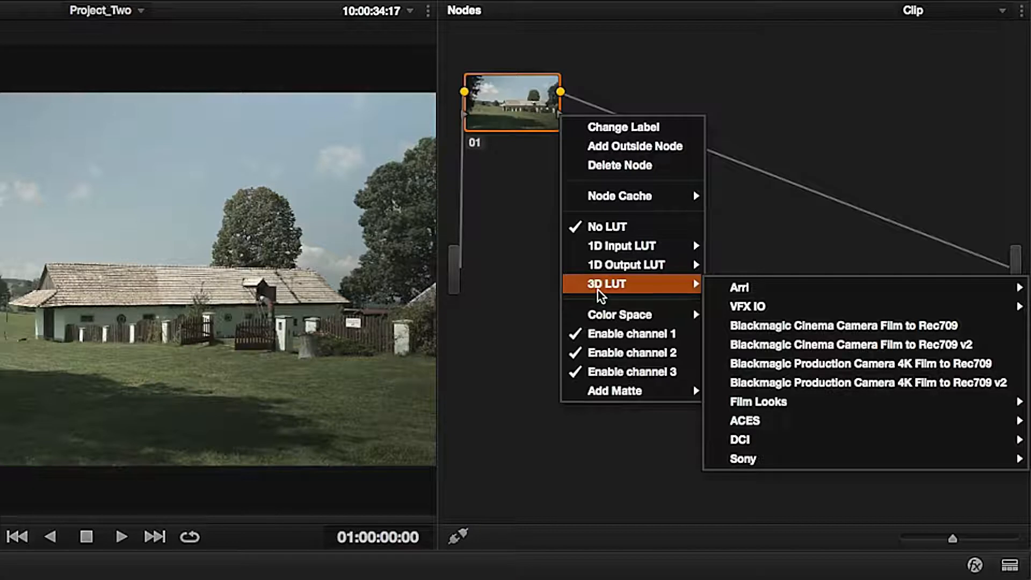
left_click(743, 365)
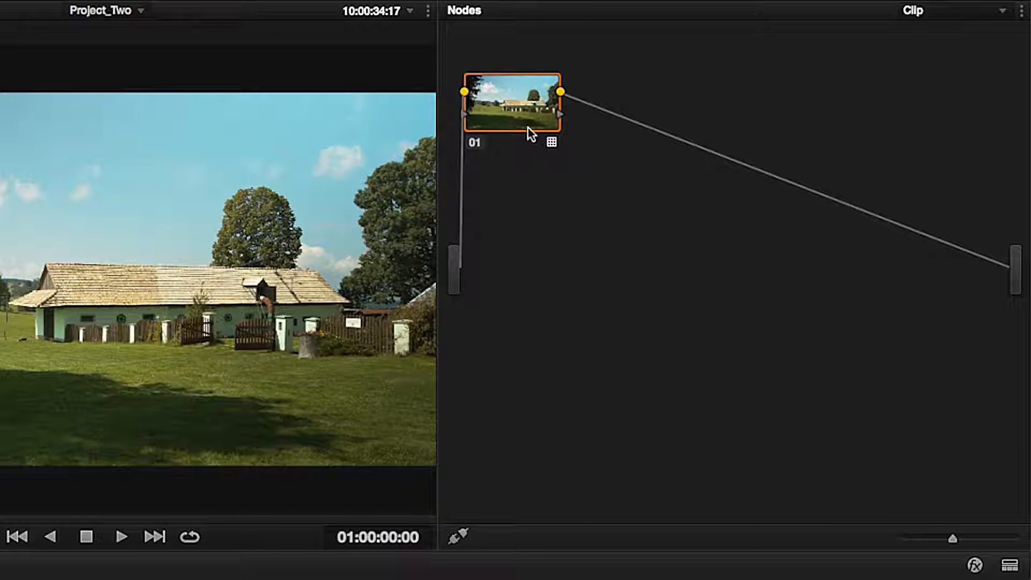
- Label node 01 "LUT" and add a serial node after it
right_click(520, 107)
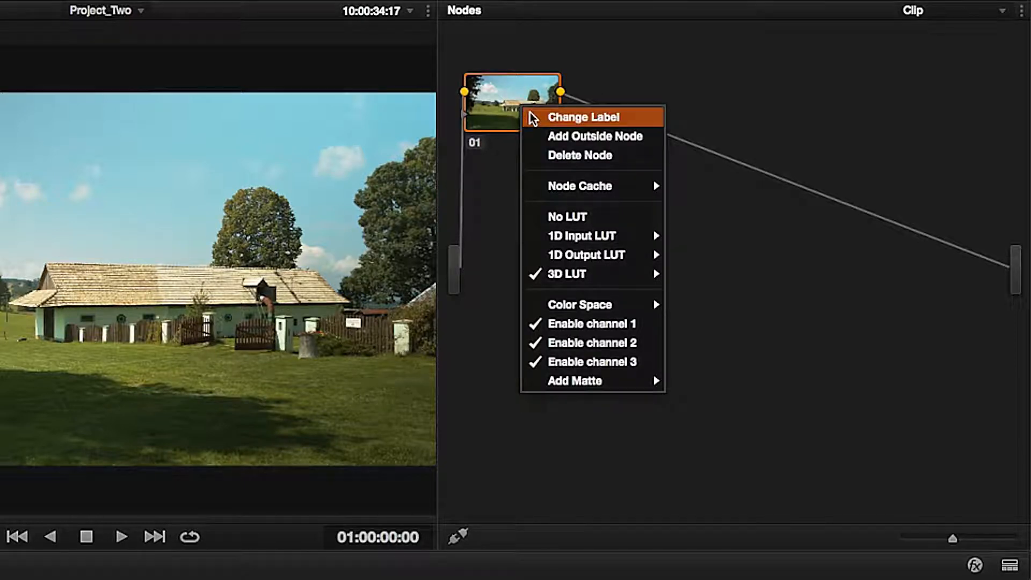
left_click(530, 111)
type("LUT")
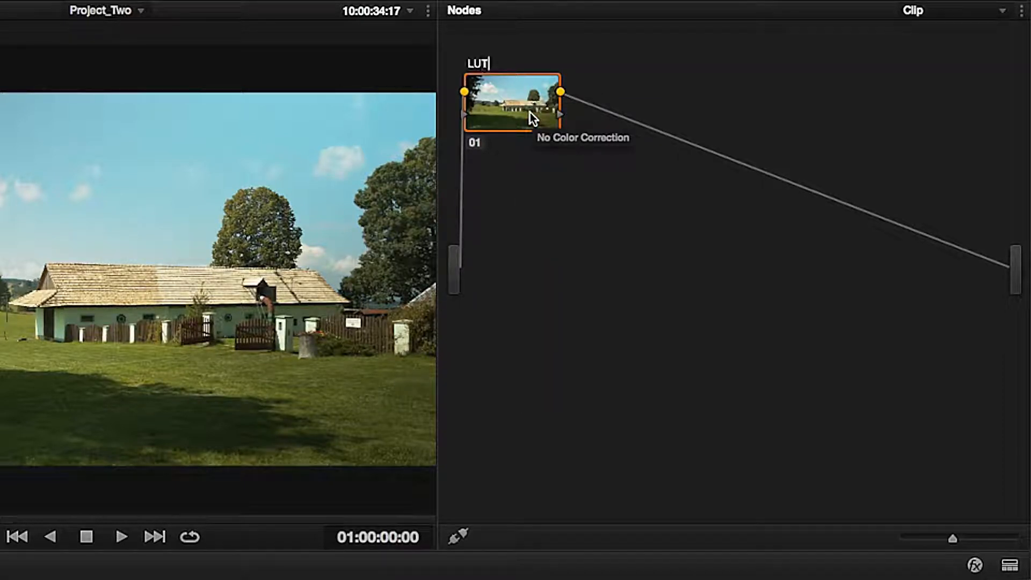
key("Return")
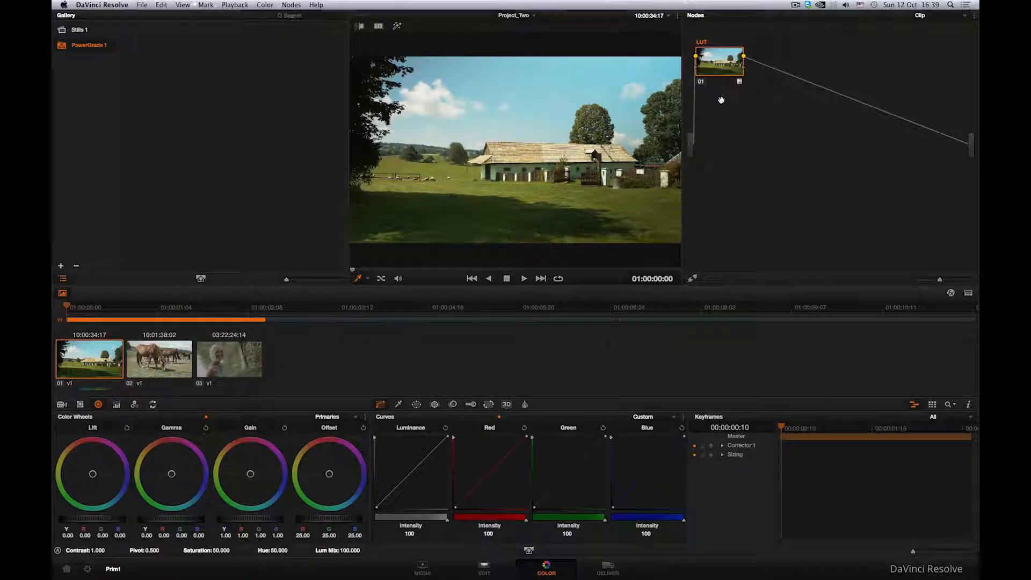
left_click(292, 5)
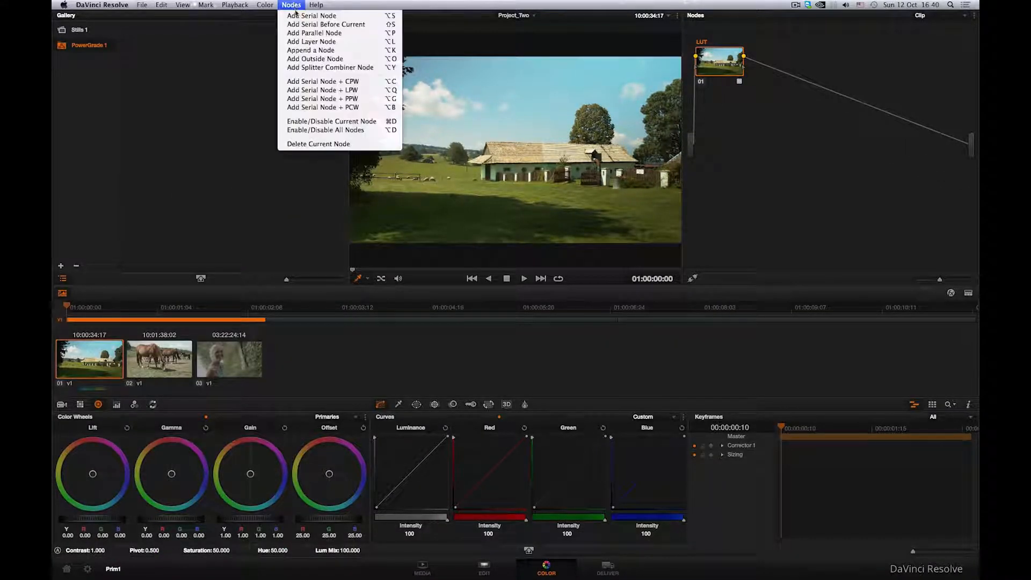
left_click(311, 15)
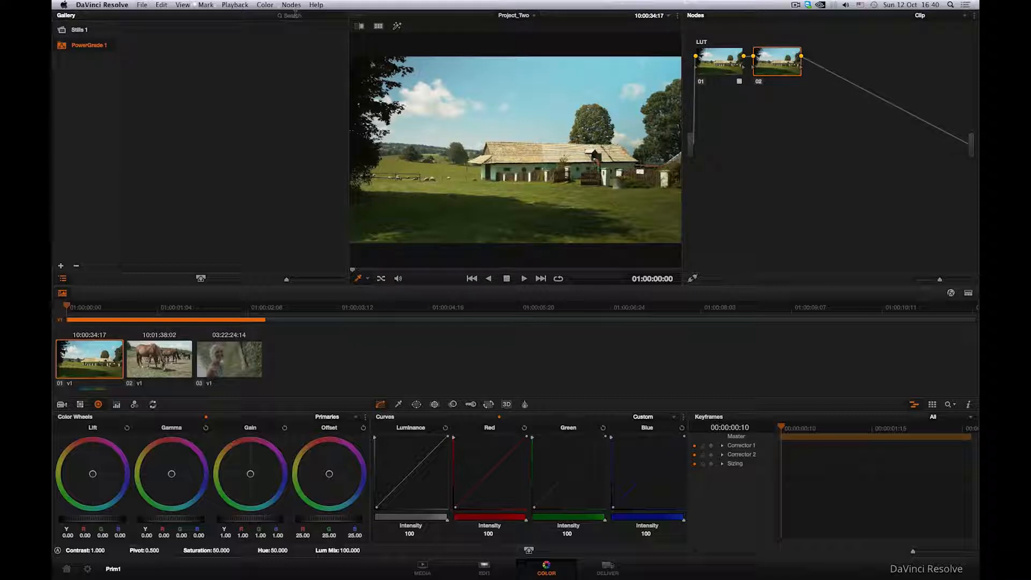
- Turn on the video scopes
left_click(185, 6)
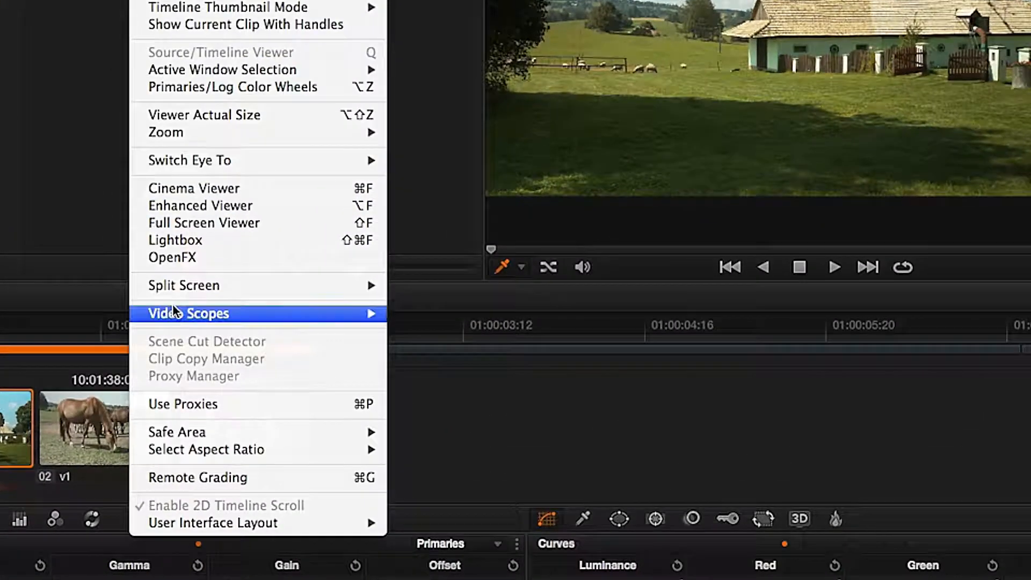
mouse_move(200, 301)
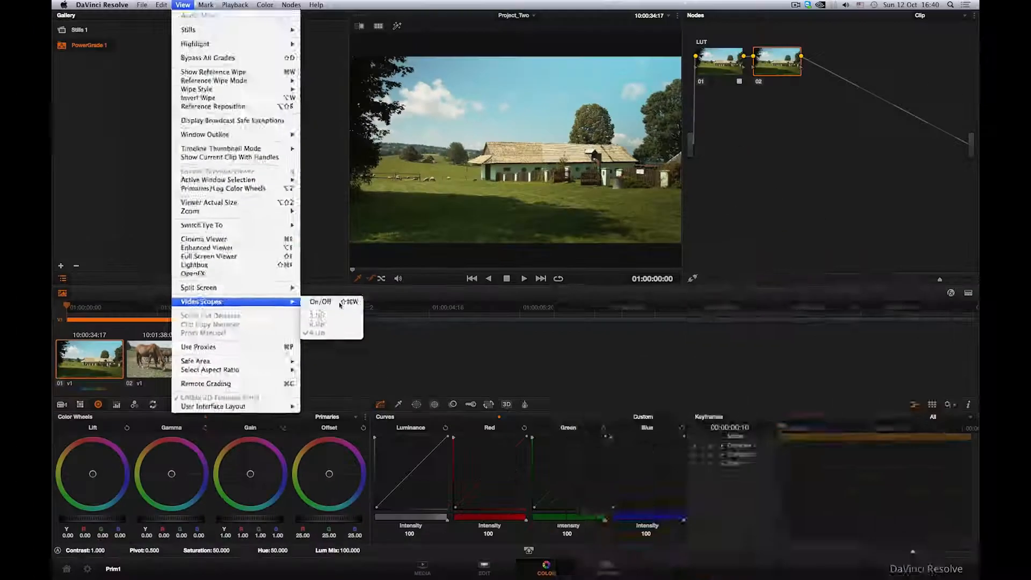
left_click(427, 313)
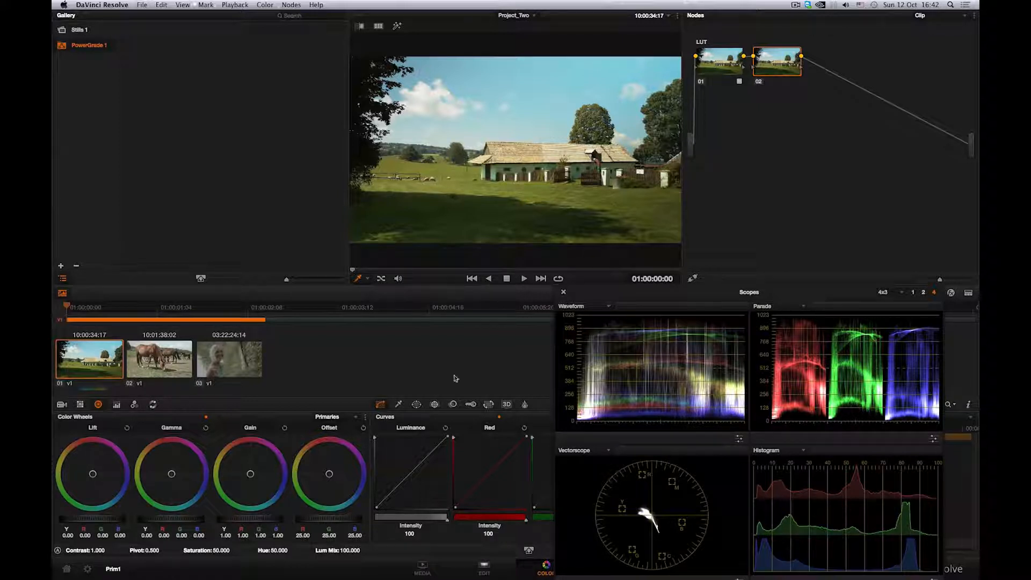
- Flip the farmhouse image horizontally and back several times in the Sizing controls to compare the scope traces
left_click(488, 404)
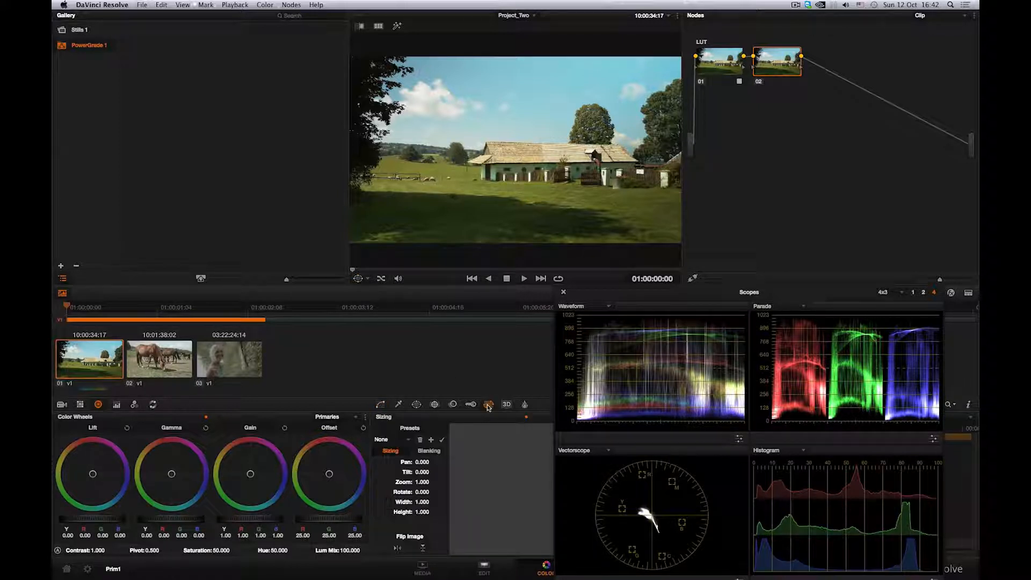
left_click(398, 548)
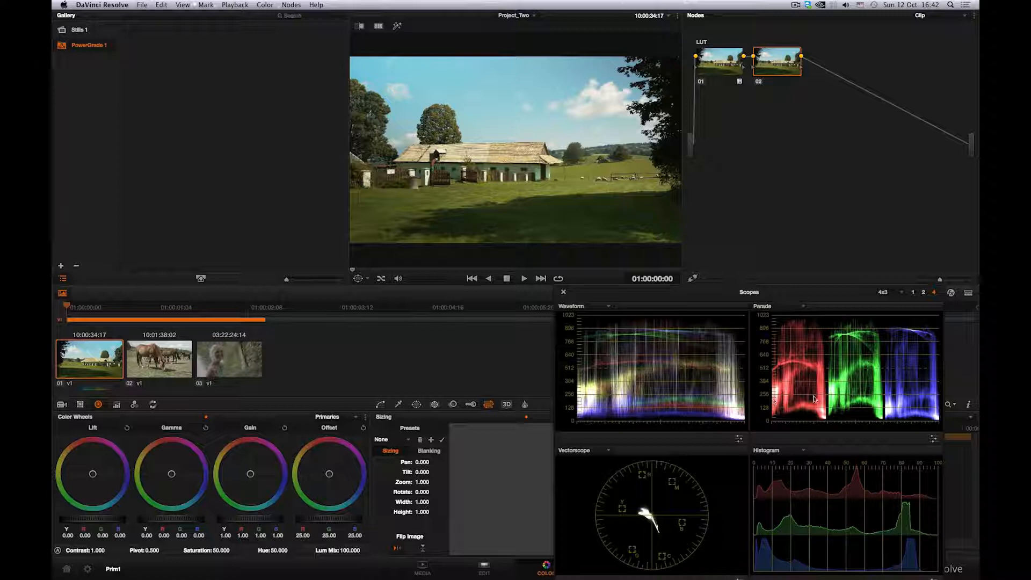
left_click(398, 549)
left_click(398, 548)
left_click(398, 548)
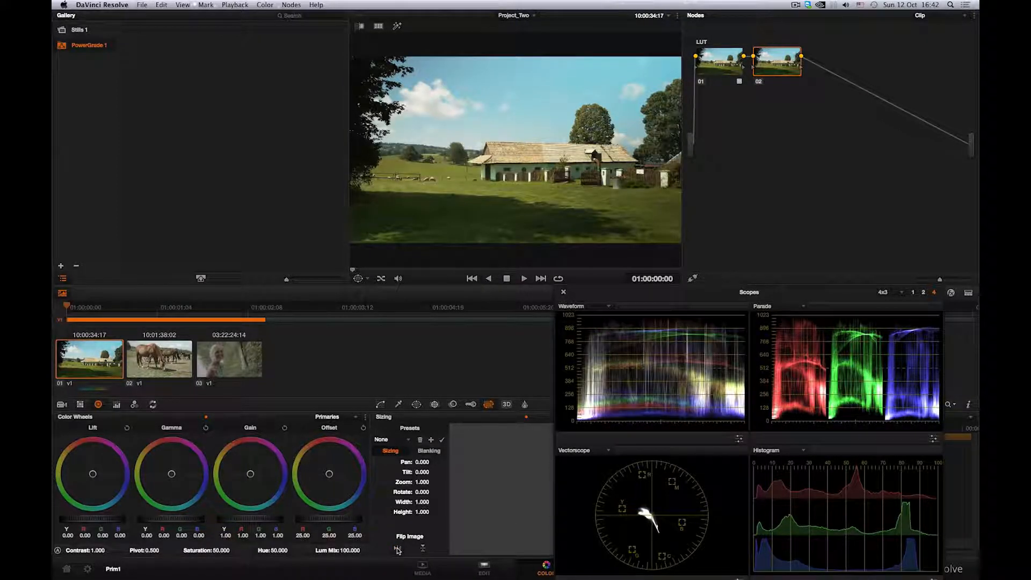
left_click(398, 548)
left_click(398, 548)
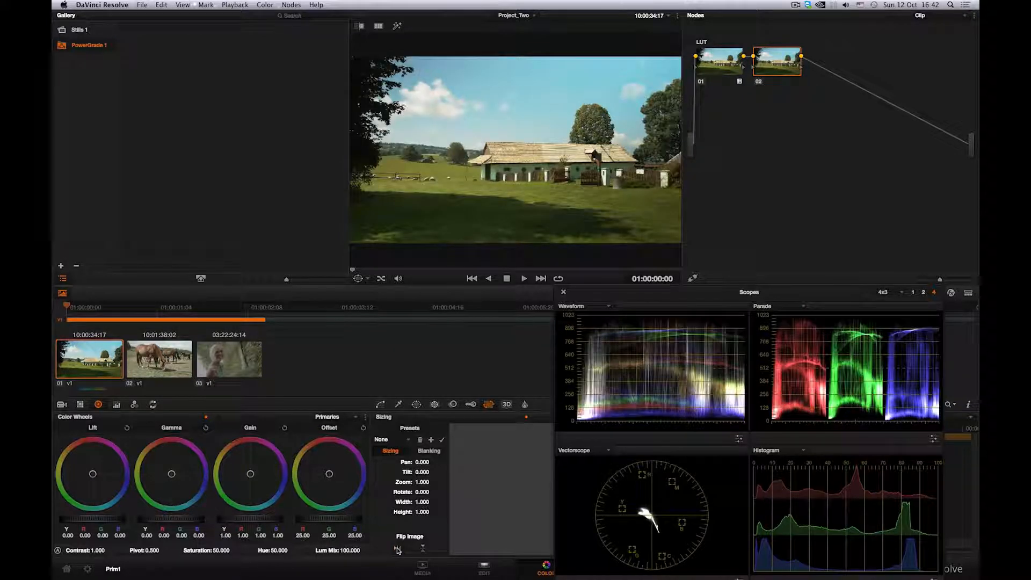
- Flip the image vertically and back several times, ending in its original orientation, to compare the scope traces
left_click(422, 549)
left_click(422, 549)
left_click(421, 549)
left_click(421, 549)
left_click(422, 549)
left_click(421, 549)
left_click(421, 549)
left_click(421, 549)
- Show a single large scope and set it to Parade
left_click(913, 292)
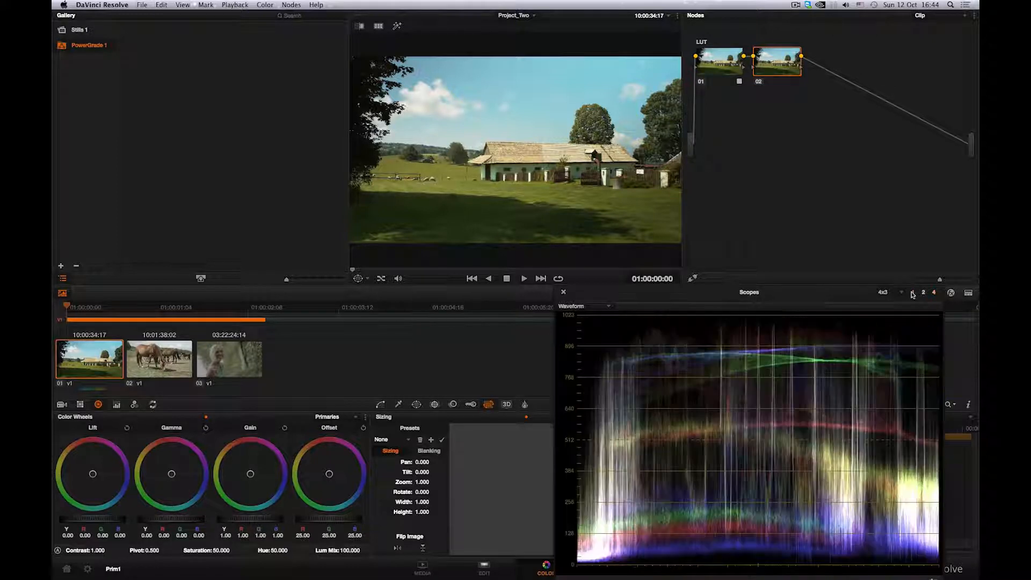
left_click(604, 306)
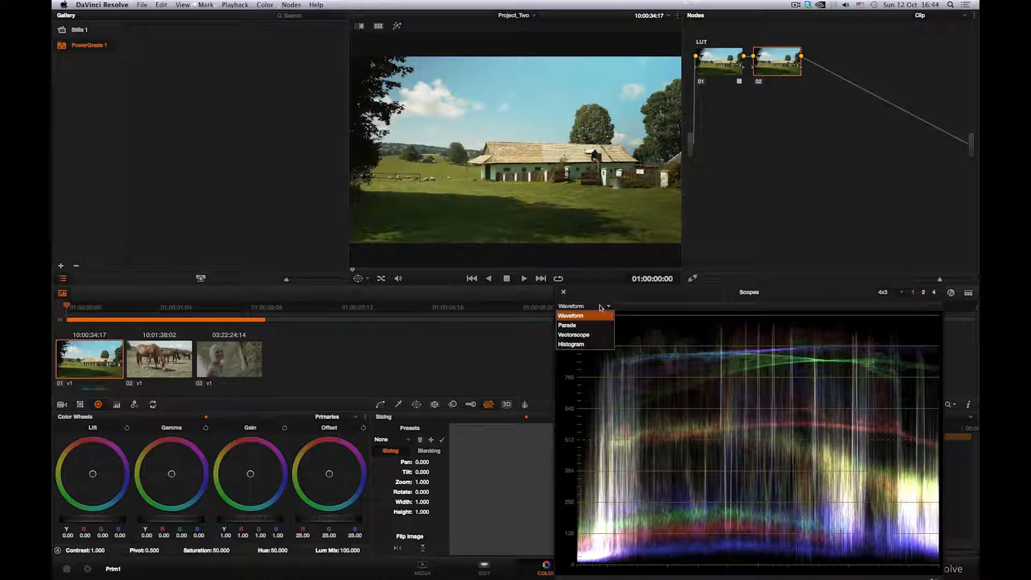
left_click(593, 326)
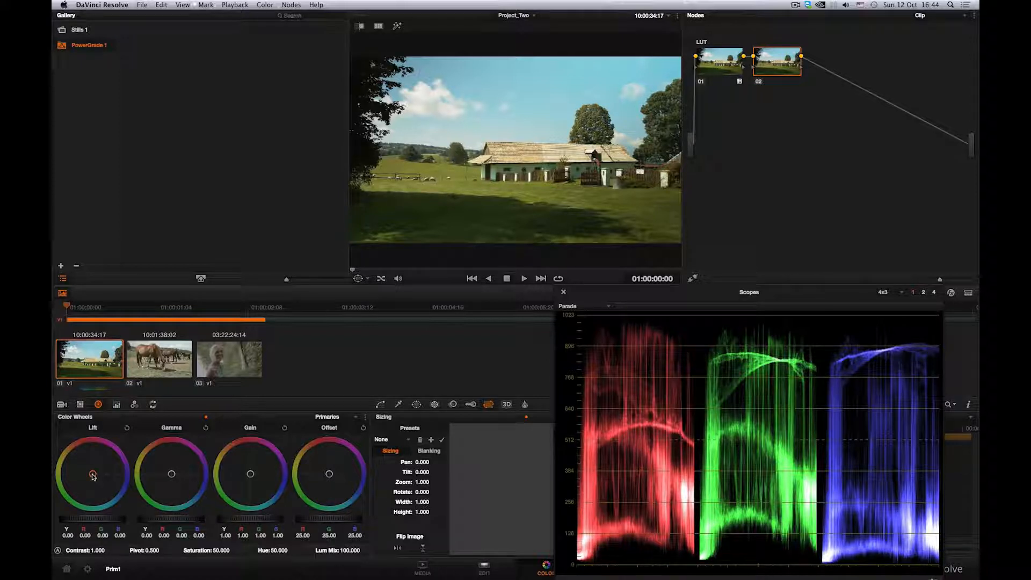
- Try shifting the Lift color balance slightly toward blue on the color wheel and reset Lift
left_click_drag(93, 476, 96, 479)
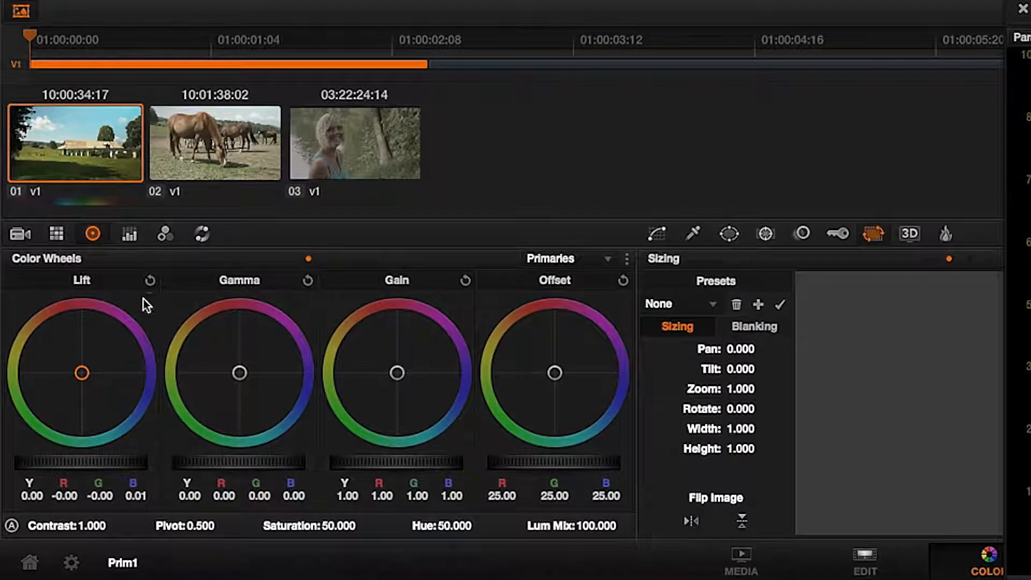
left_click(149, 281)
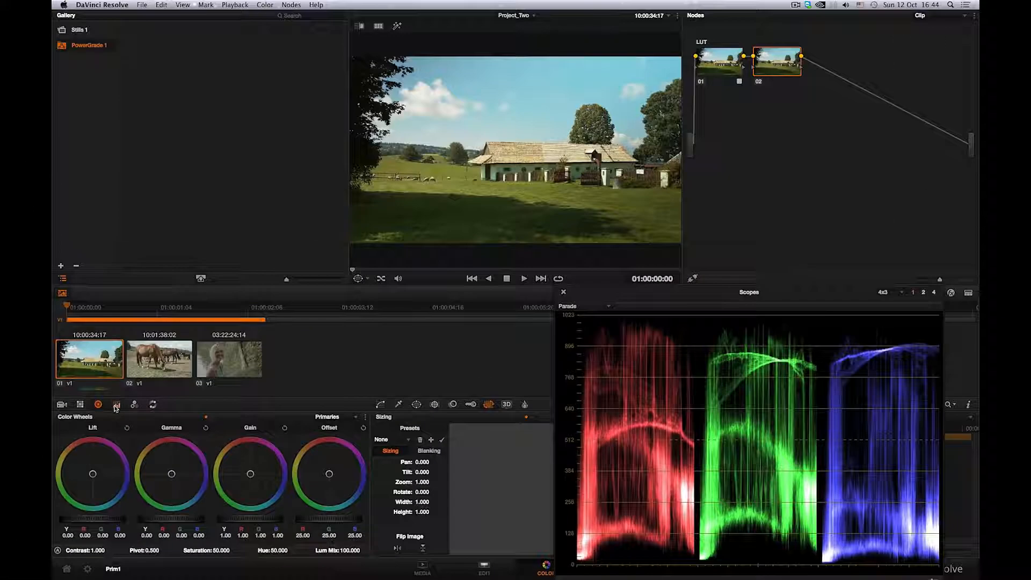
- Try adjusting the blue and luma Lift on the primaries bars, with luma at -0.01, and reset Lift
left_click(126, 238)
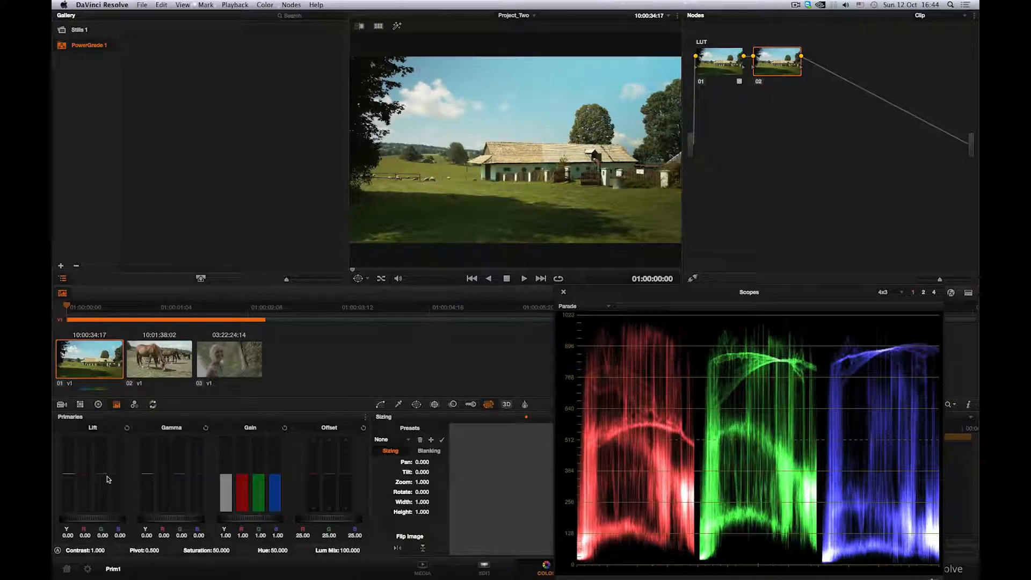
left_click_drag(113, 476, 115, 475)
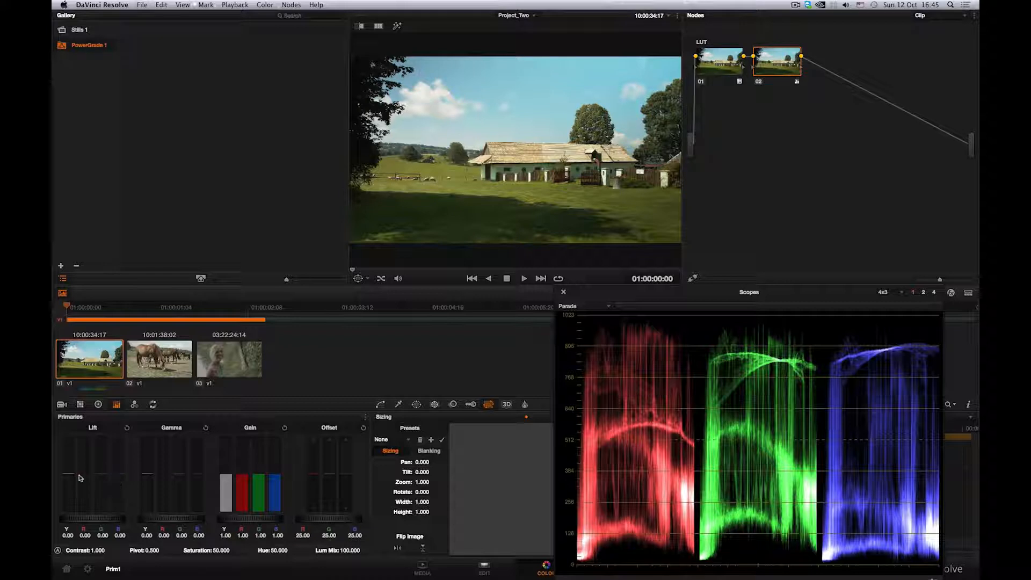
left_click_drag(71, 473, 71, 478)
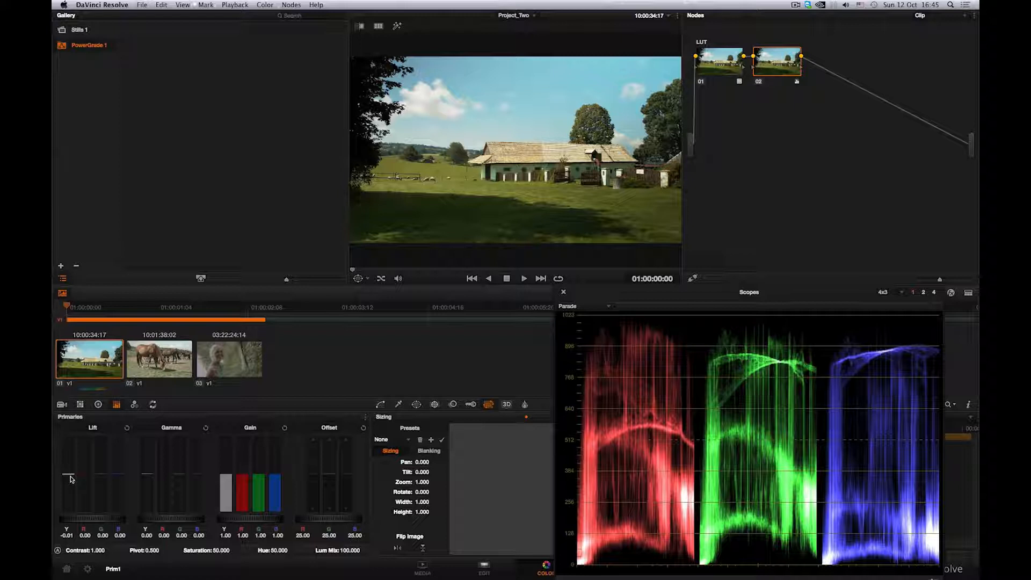
left_click(127, 428)
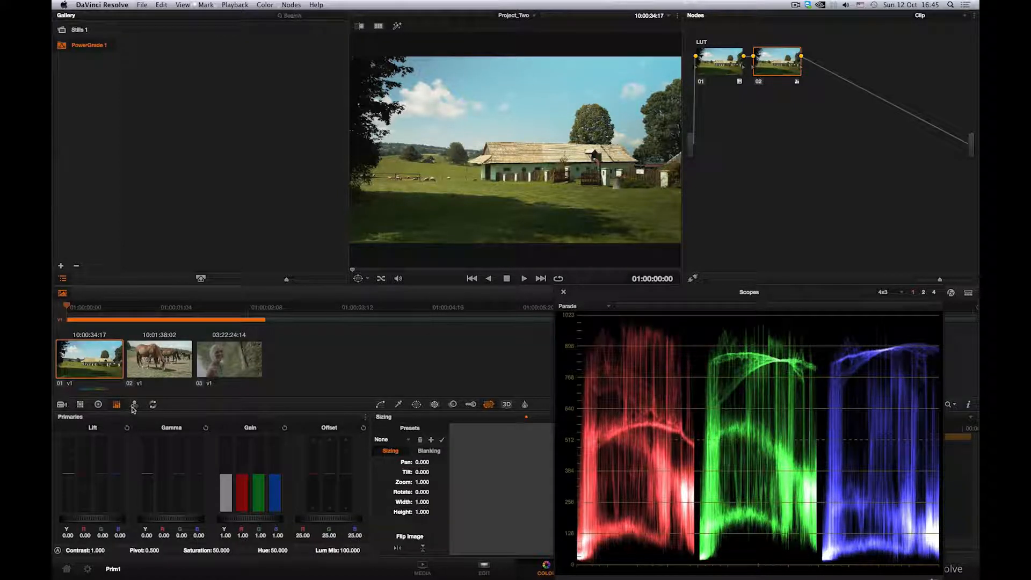
- Try lowering the overall Lift to about -0.01 with the master wheel under the color wheel and undo it
left_click(98, 406)
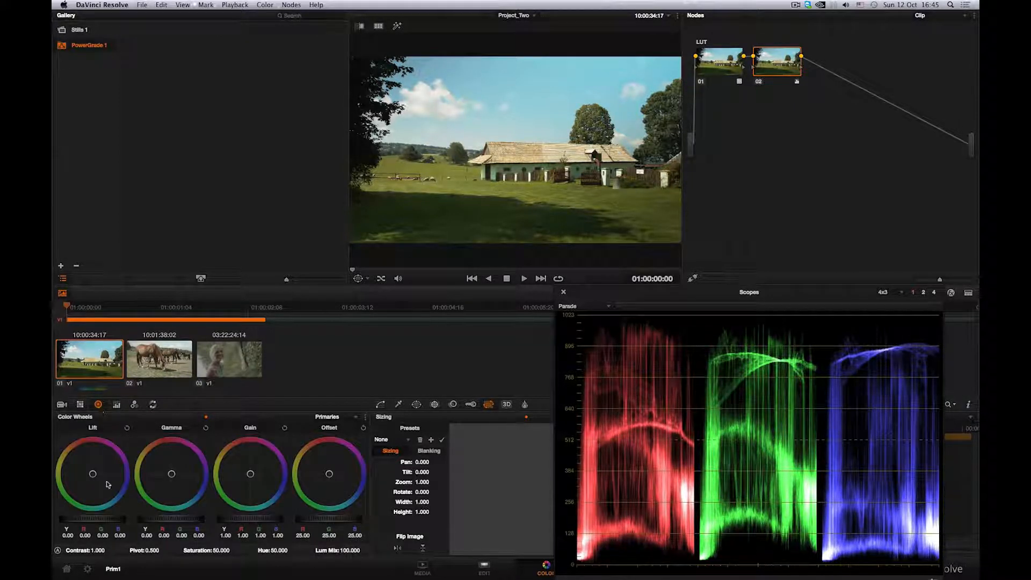
left_click_drag(103, 520, 99, 519)
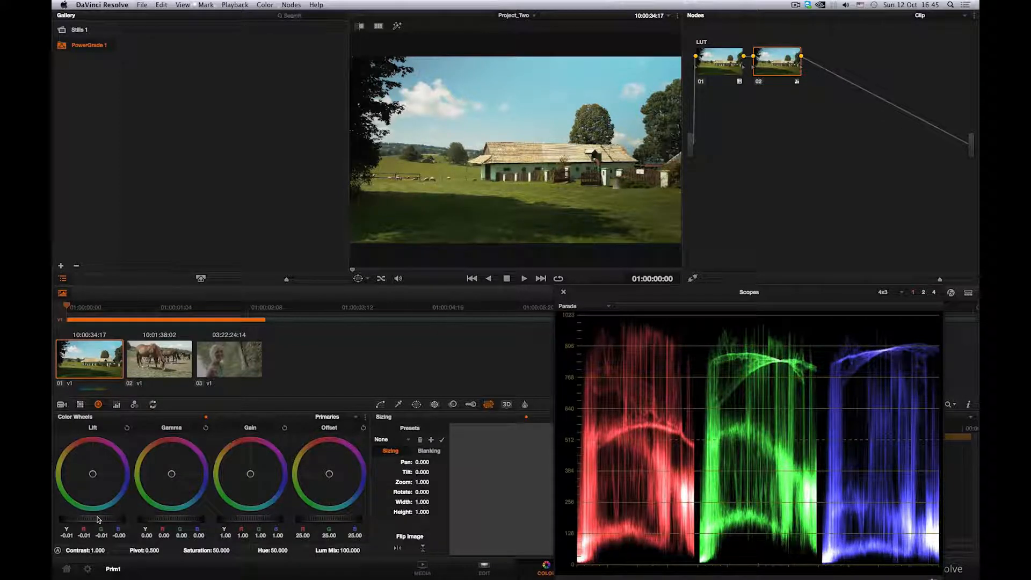
key("super+z")
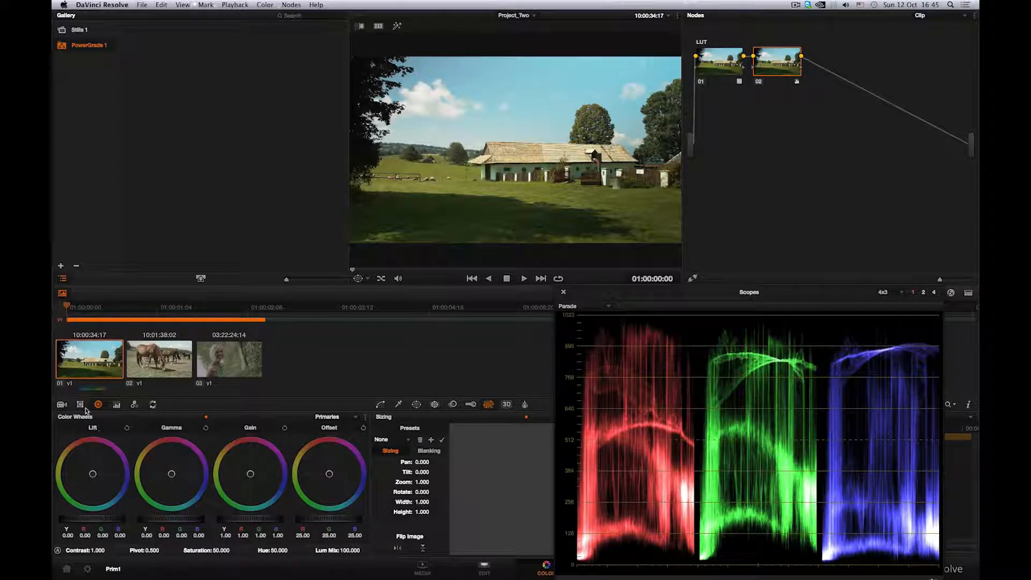
- Lower the luma Lift to -0.02 on the primaries bars
left_click(110, 408)
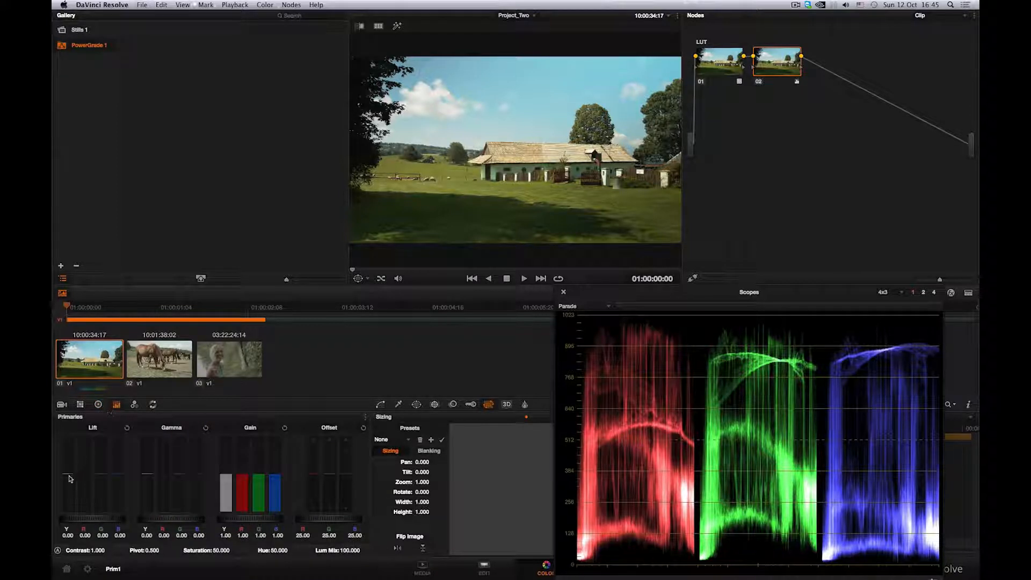
left_click_drag(70, 476, 70, 480)
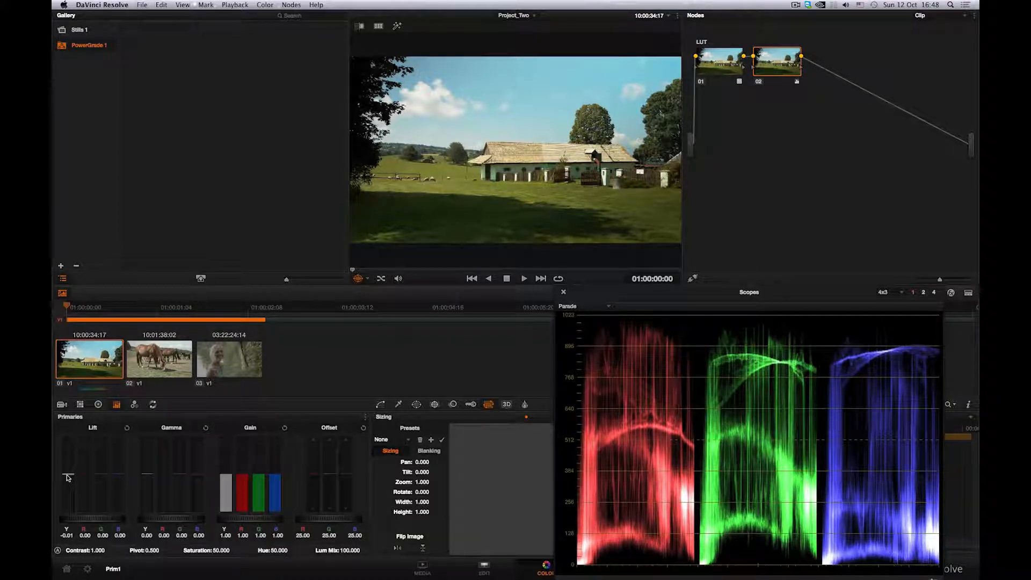
left_click_drag(68, 477, 68, 478)
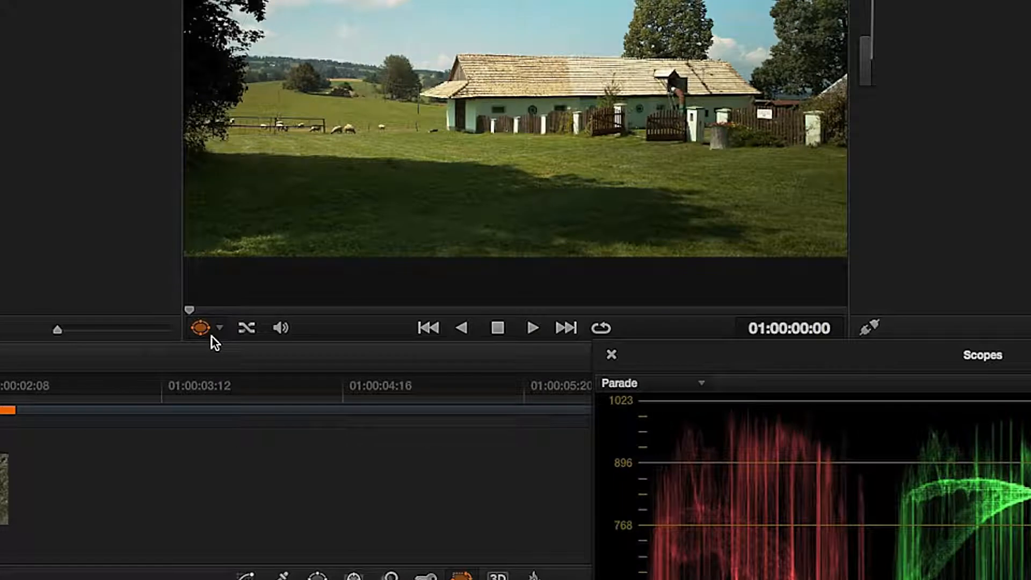
- Switch the viewer's on-screen control to the color picker and show the picker's RGB value
left_click(365, 281)
left_click(230, 380)
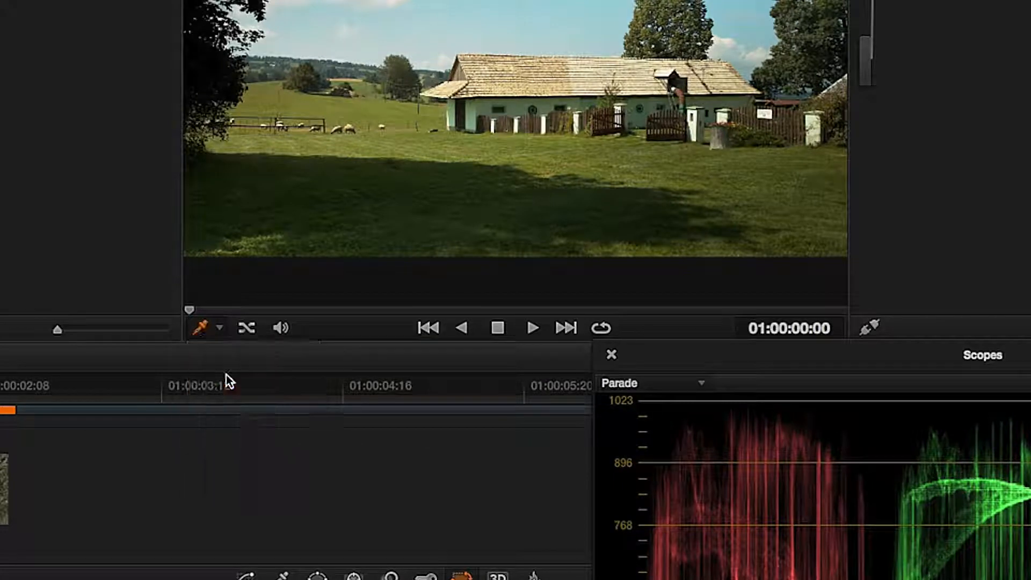
right_click(219, 244)
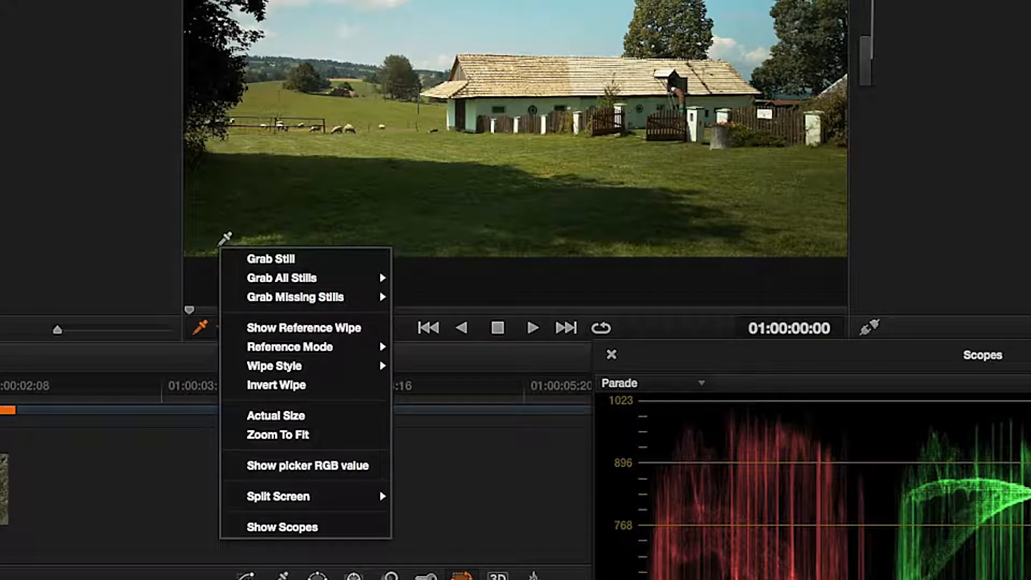
left_click(265, 465)
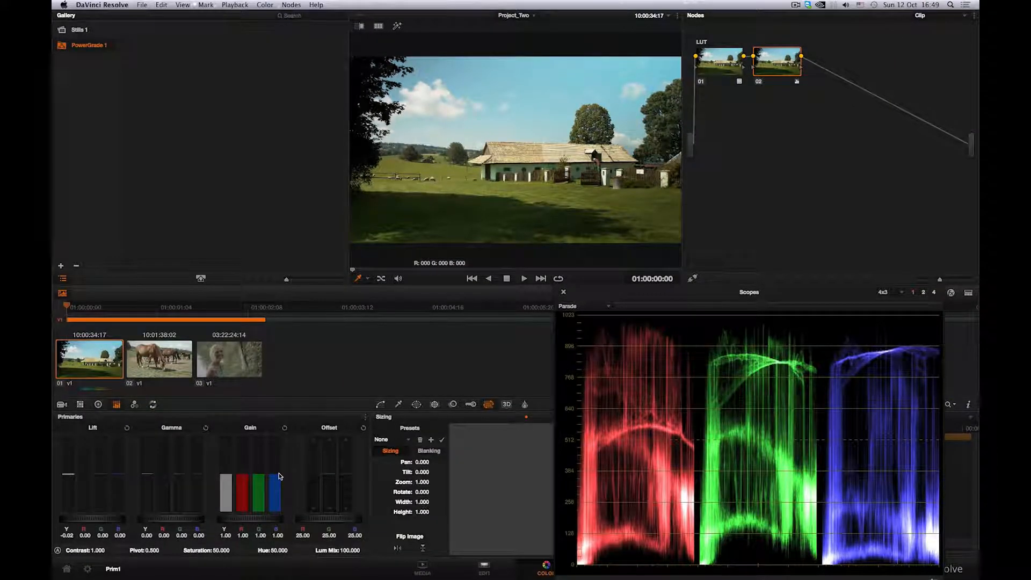
- Raise Gain to 1.07 for blue and 1.05 for luma, and lower the luma Gamma to -0.03
left_click_drag(279, 476, 278, 465)
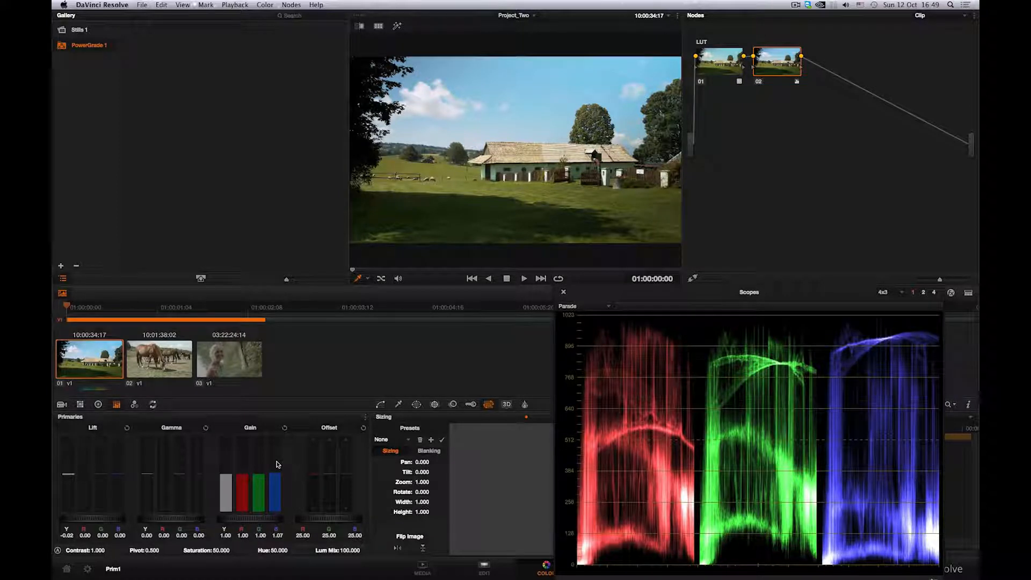
left_click_drag(232, 480, 231, 472)
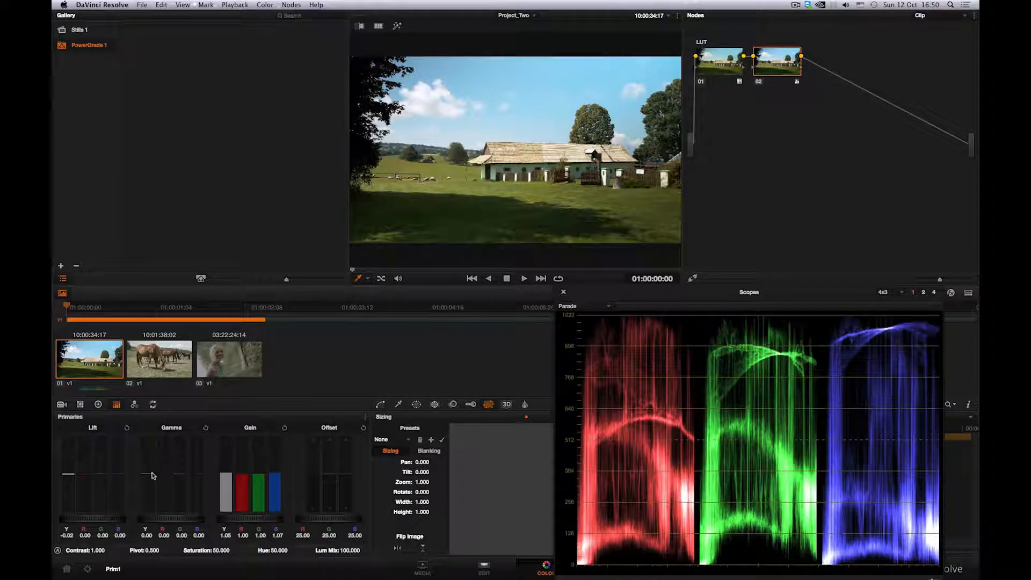
left_click_drag(152, 473, 153, 482)
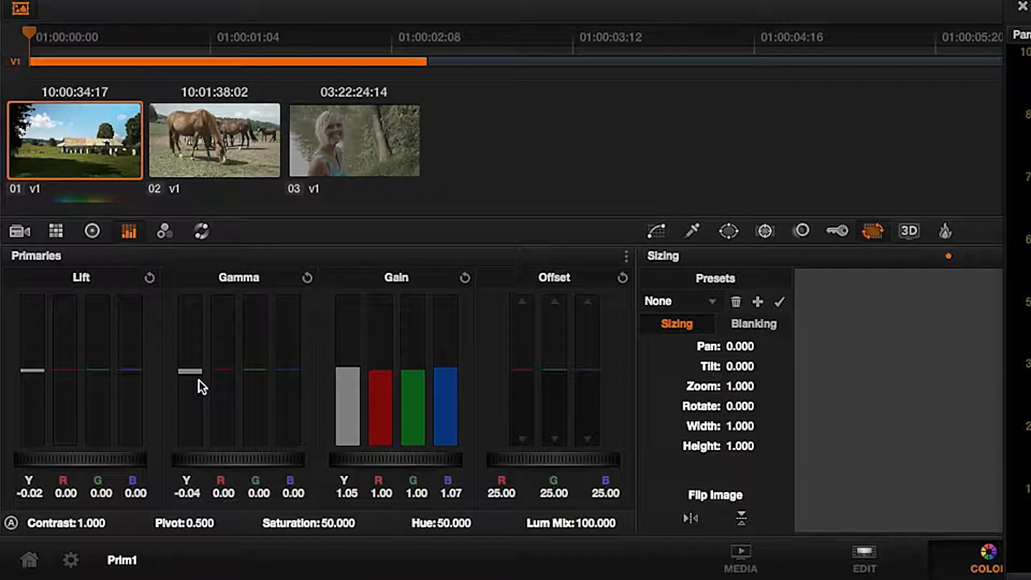
left_click_drag(199, 382, 199, 377)
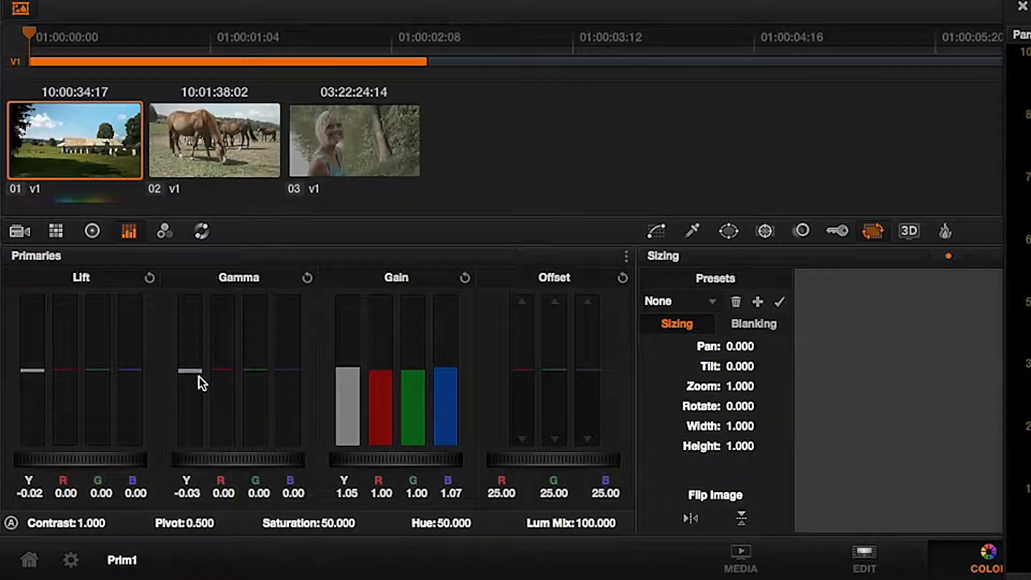
- Try shifting Gamma toward blue on the color wheel, trim the blue Gamma bar, and reset the Gamma color shift
left_click(93, 232)
mouse_move(234, 460)
left_mouse_down()
mouse_move(212, 460)
mouse_move(221, 460)
left_mouse_up()
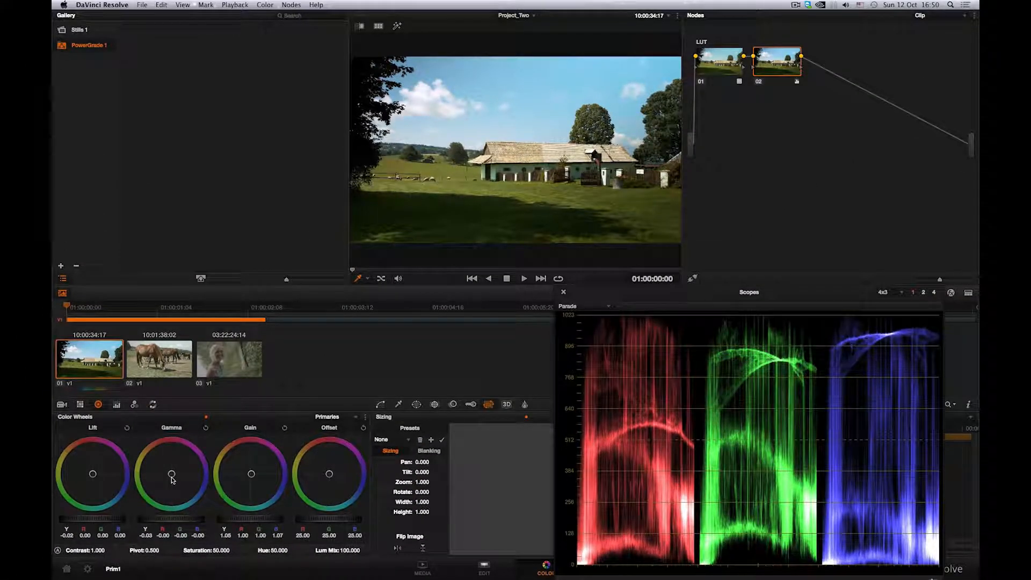
mouse_move(171, 475)
left_mouse_down()
mouse_move(128, 412)
mouse_move(252, 578)
mouse_move(295, 578)
left_mouse_up()
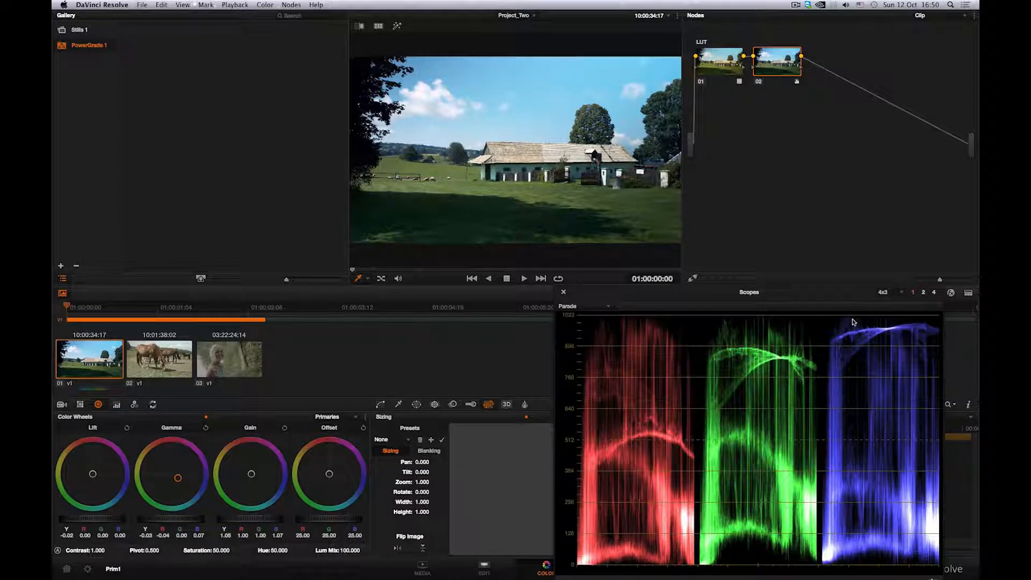
left_click(116, 405)
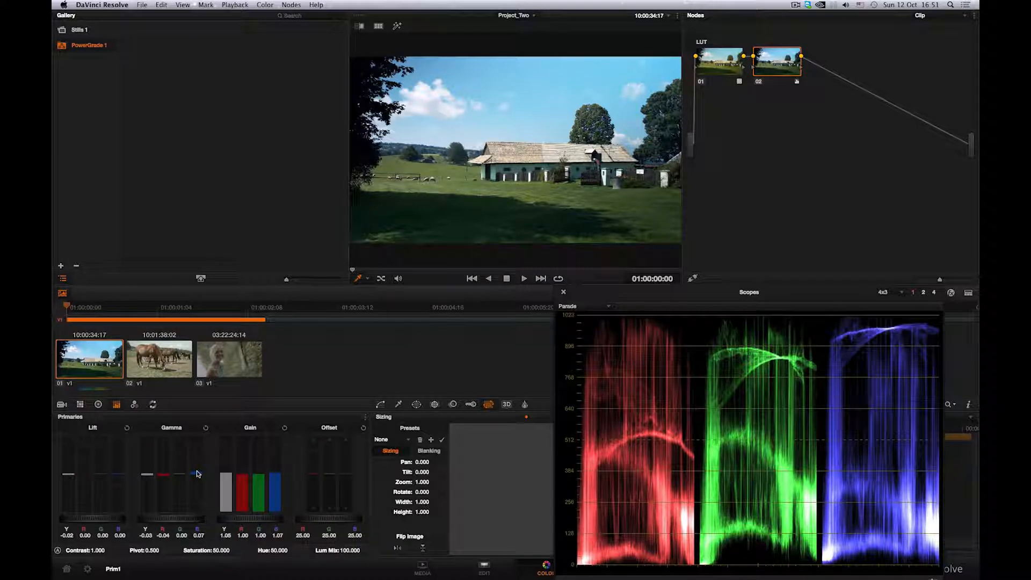
left_click_drag(197, 471, 197, 477)
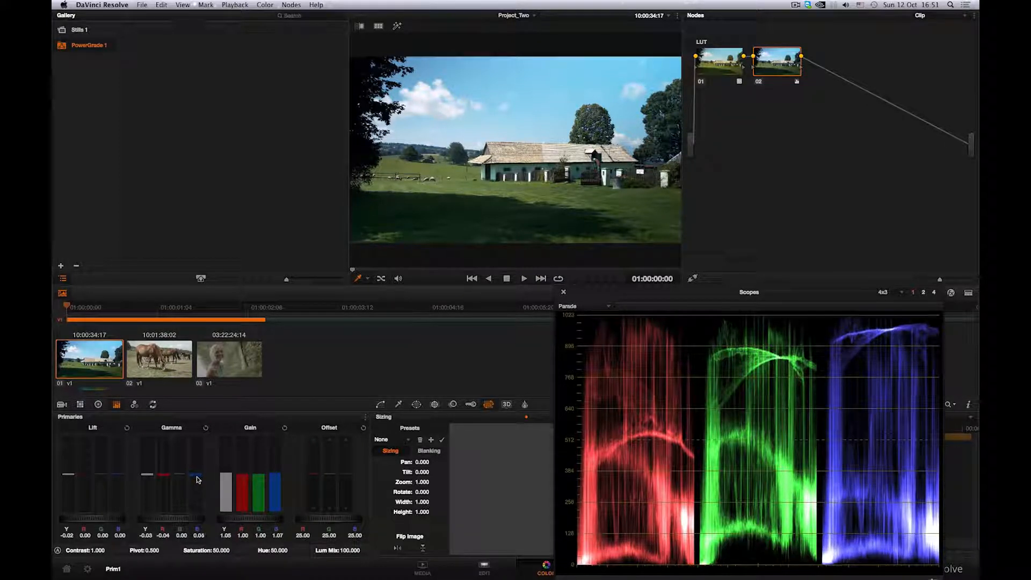
left_click(206, 428)
left_click(162, 5)
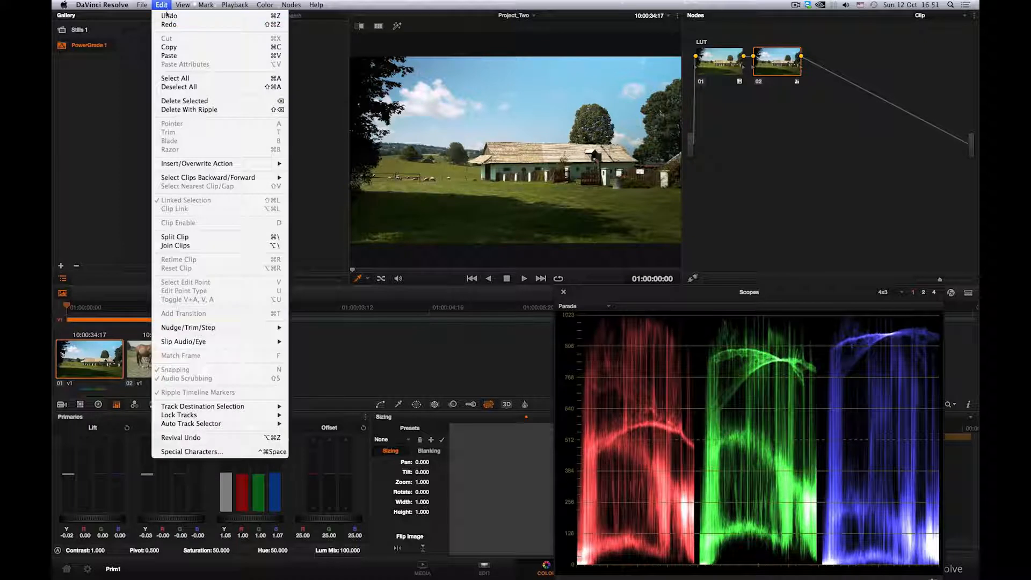
left_click(167, 15)
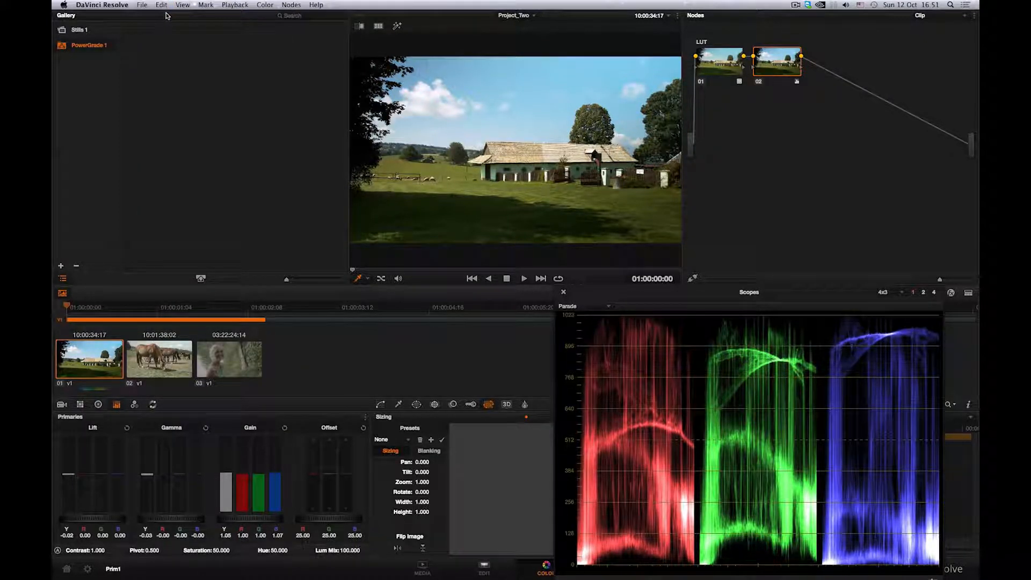
- Label the second node PRIM
right_click(767, 67)
left_click(798, 72)
type("PRIM")
key("Return")
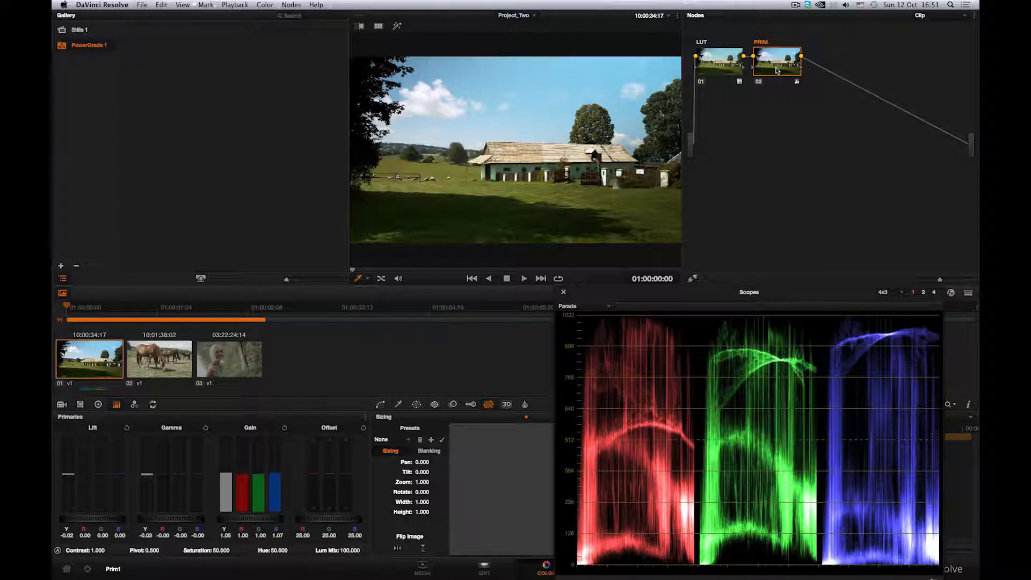
- Add a serial node after PRIM, label it SAT, and lower its saturation to about 41
left_click(292, 4)
left_click(304, 15)
right_click(824, 58)
left_click(842, 65)
type("SAT")
key("Return")
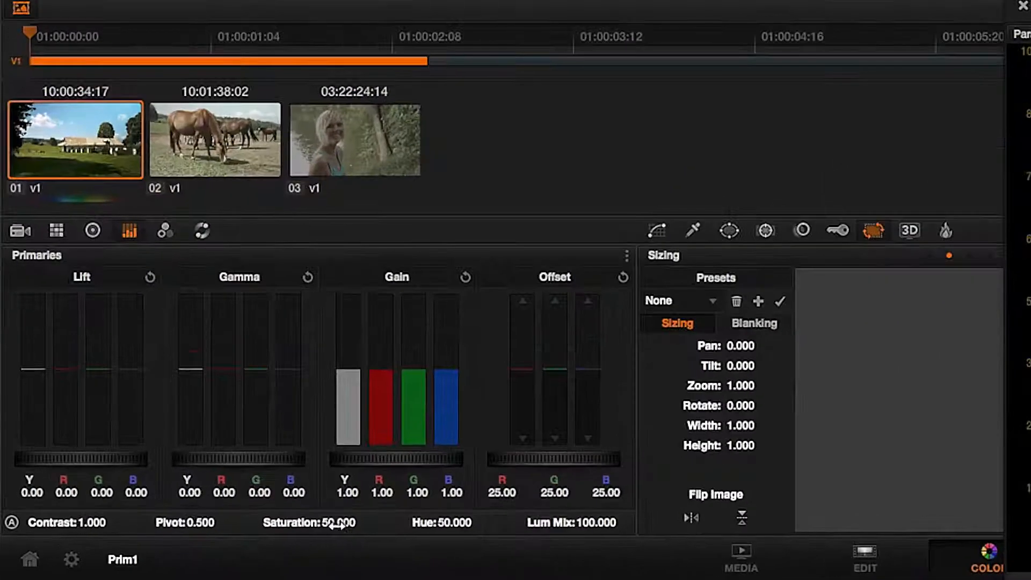
left_click_drag(222, 551, 213, 550)
left_click_drag(337, 523, 302, 522)
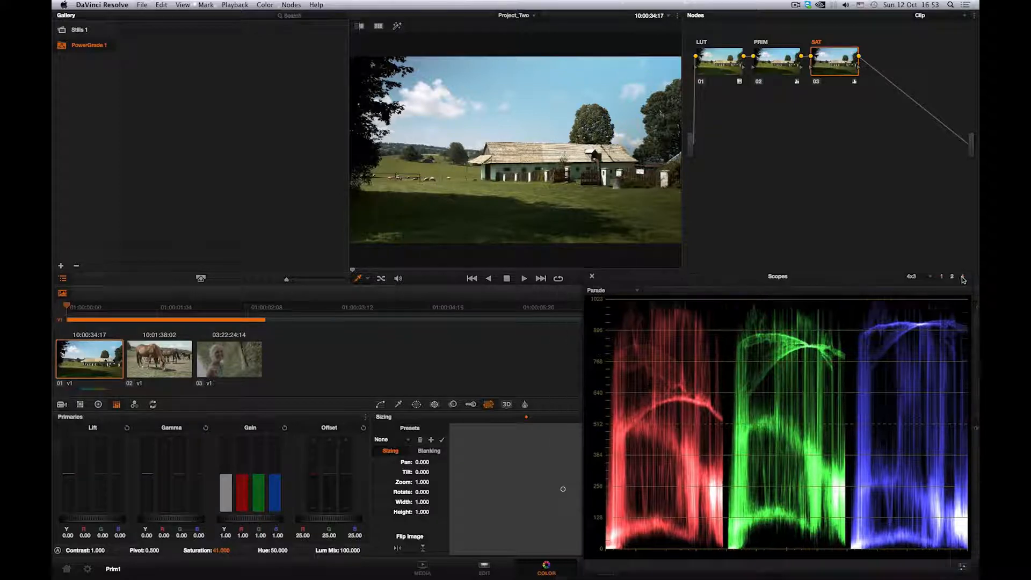
- Show four scopes at once and limit the Waveform scope to its red channel
left_click(961, 277)
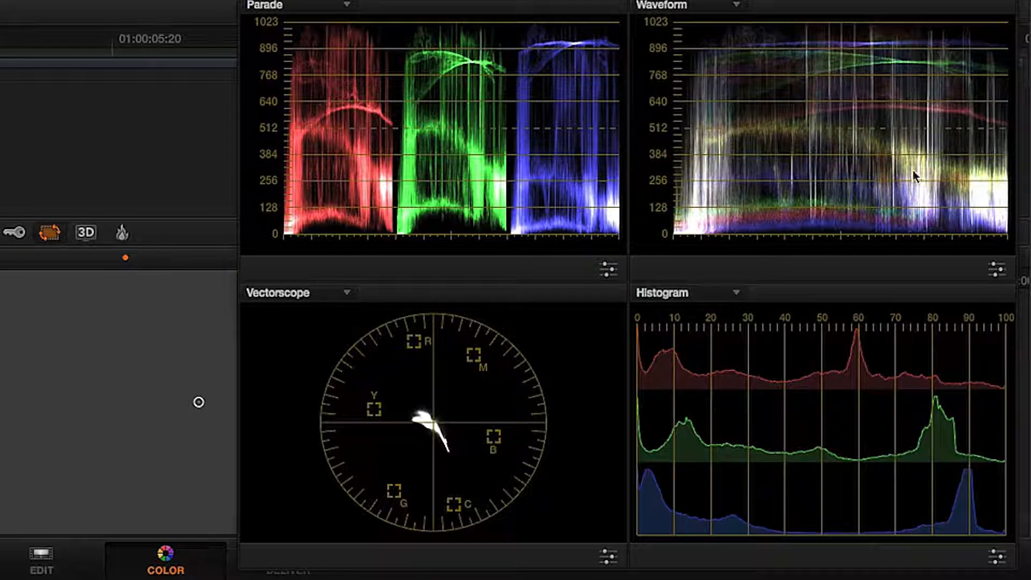
left_click(993, 268)
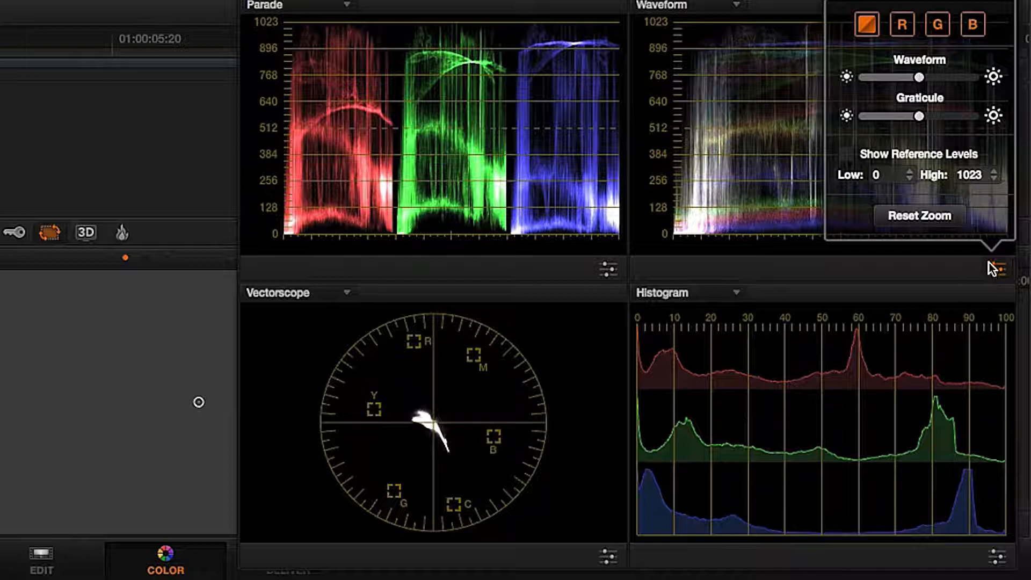
left_click(936, 23)
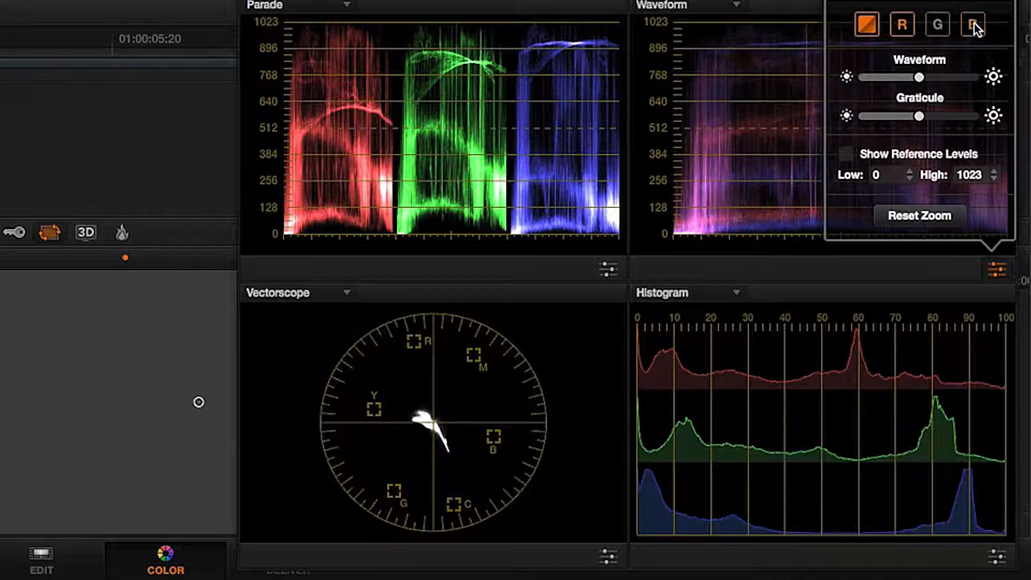
left_click(975, 23)
left_click(998, 267)
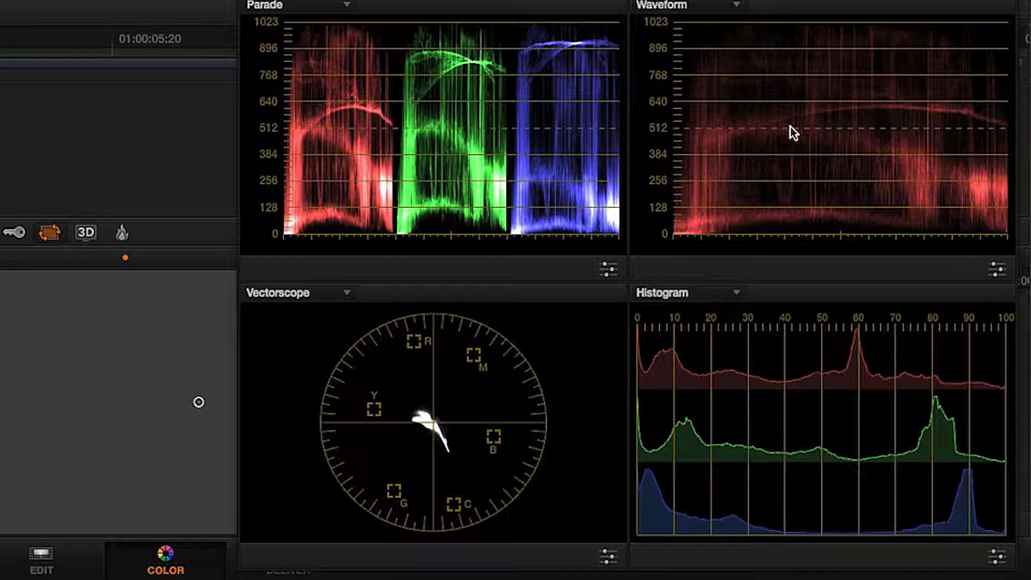
- Switch the Waveform scope to display only its green channel
left_click(998, 268)
left_click(938, 23)
left_click(902, 23)
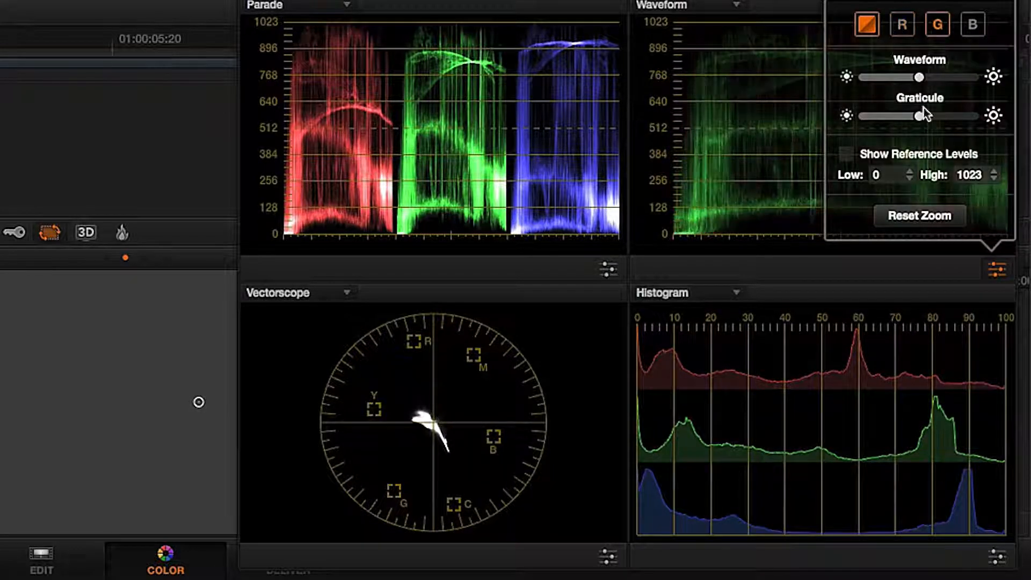
left_click(997, 269)
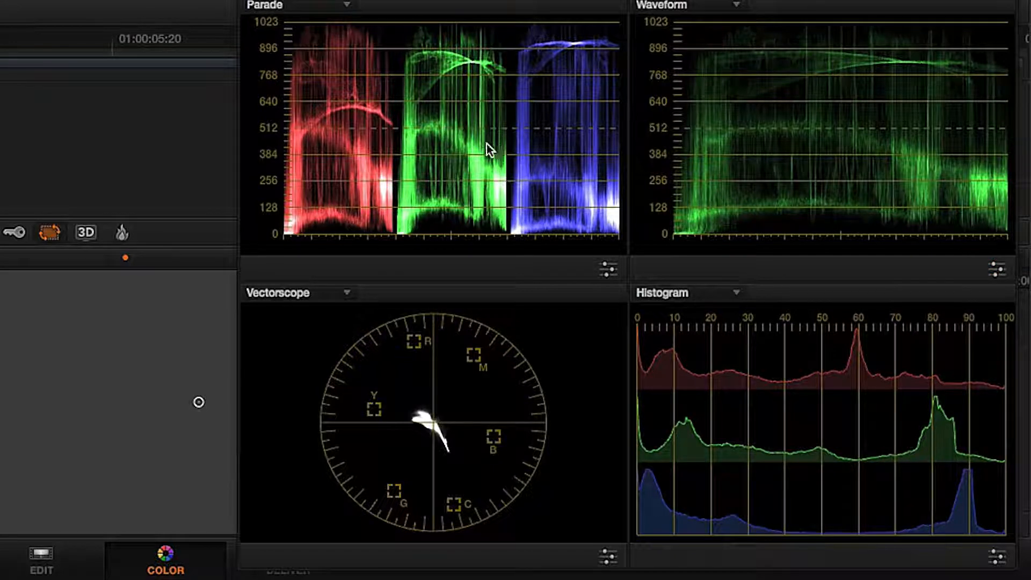
- Turn the red and blue channels back on in the Waveform scope
left_click(997, 268)
left_click(903, 30)
left_click(973, 24)
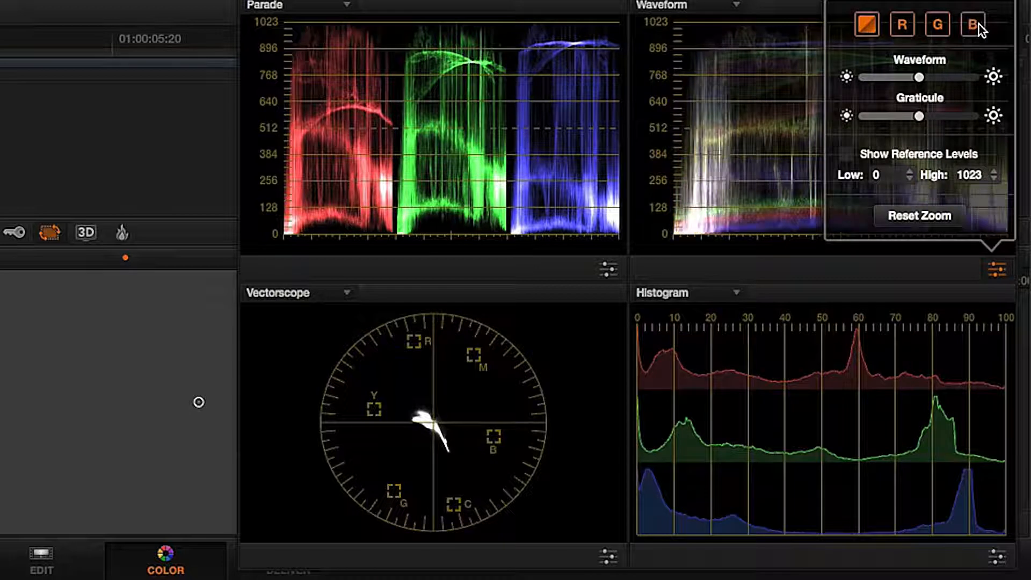
left_click(997, 270)
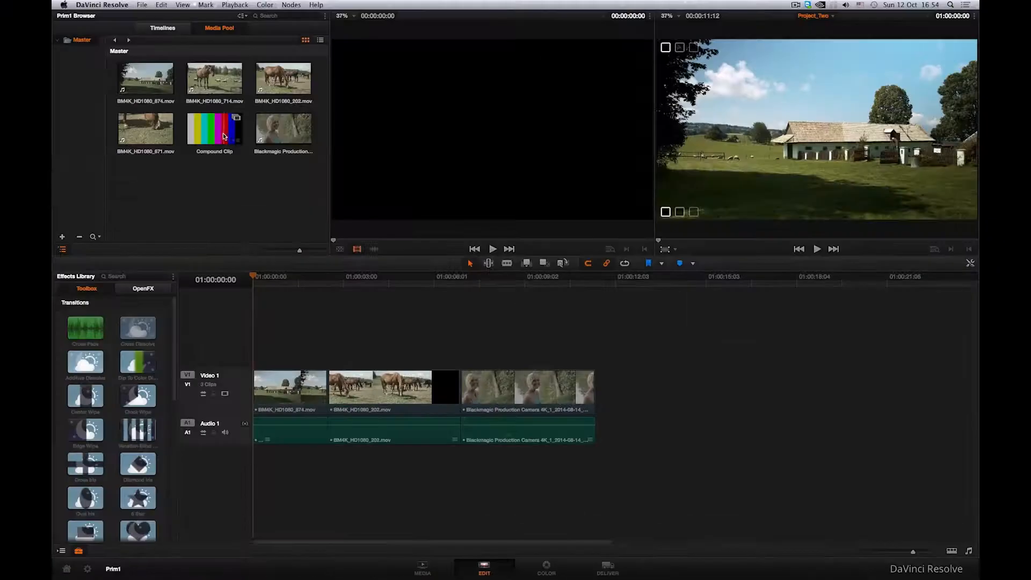
- Append the color-bars Compound Clip to the end of the timeline and return to the Color page
left_click_drag(215, 129, 594, 410)
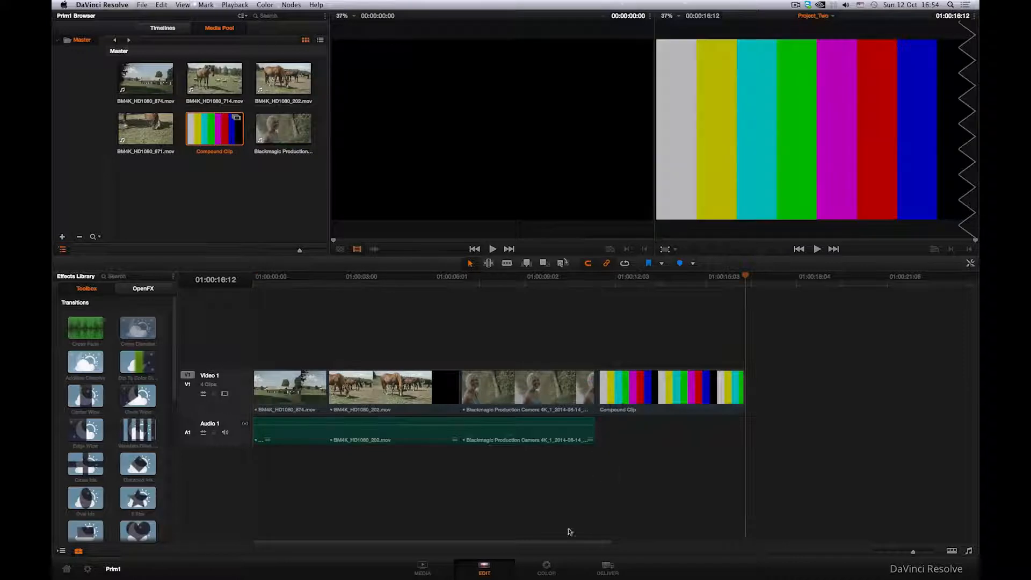
left_click(542, 570)
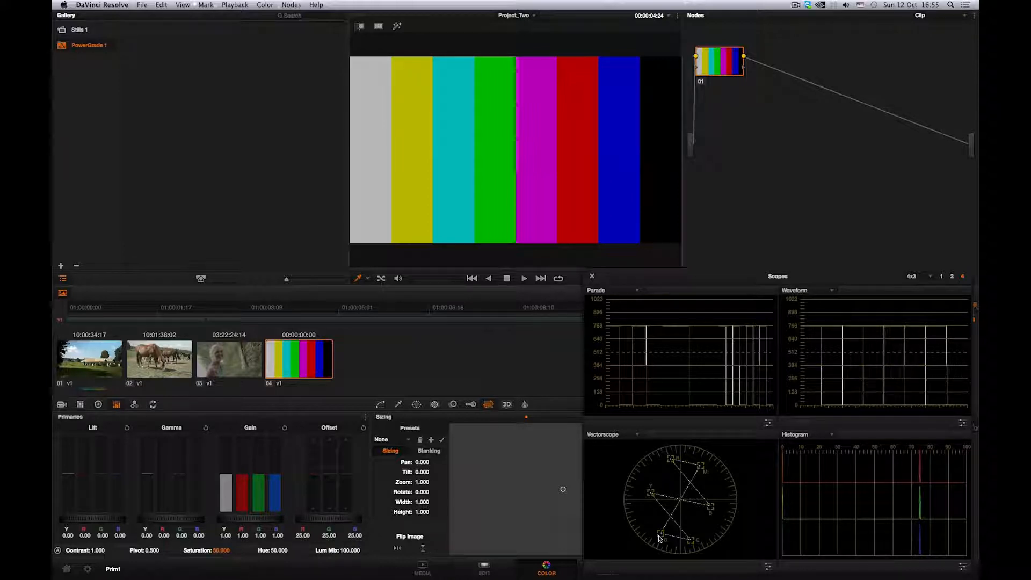
- Test strong color wheel shifts on the color bars: Gamma toward red, Gain toward magenta and Lift toward green
left_click(98, 405)
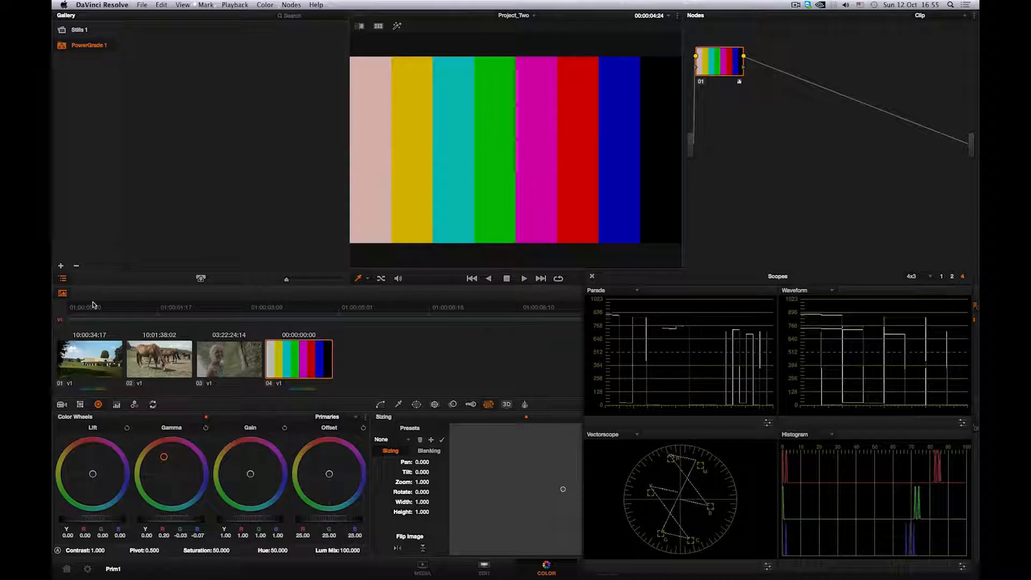
left_click_drag(251, 473, 403, 373)
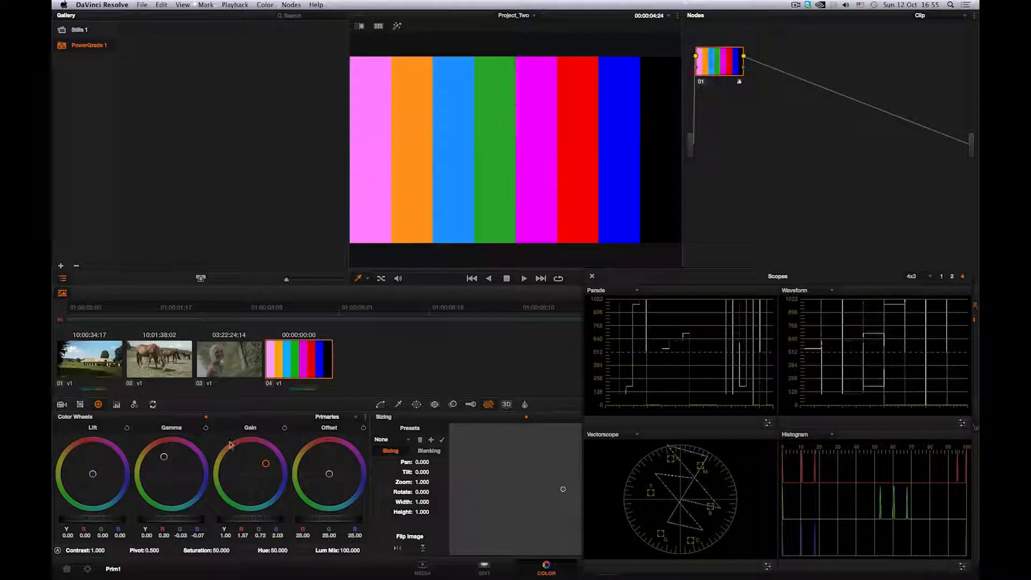
left_click_drag(90, 474, 52, 511)
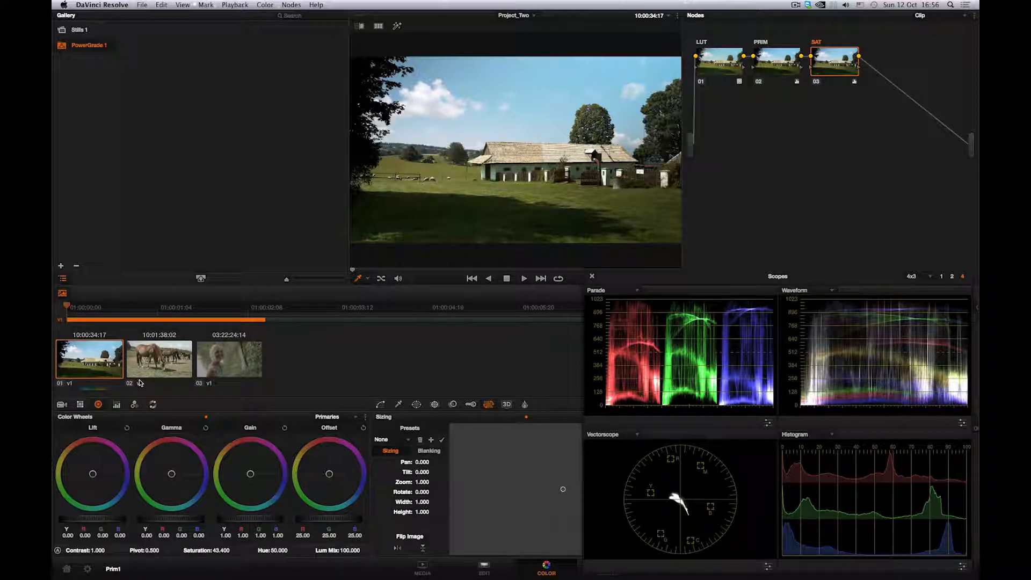
- Copy the farmhouse clip's grade to the horse clip and raise the blue Lift to 0.01 on its PRIM node
left_click(150, 367)
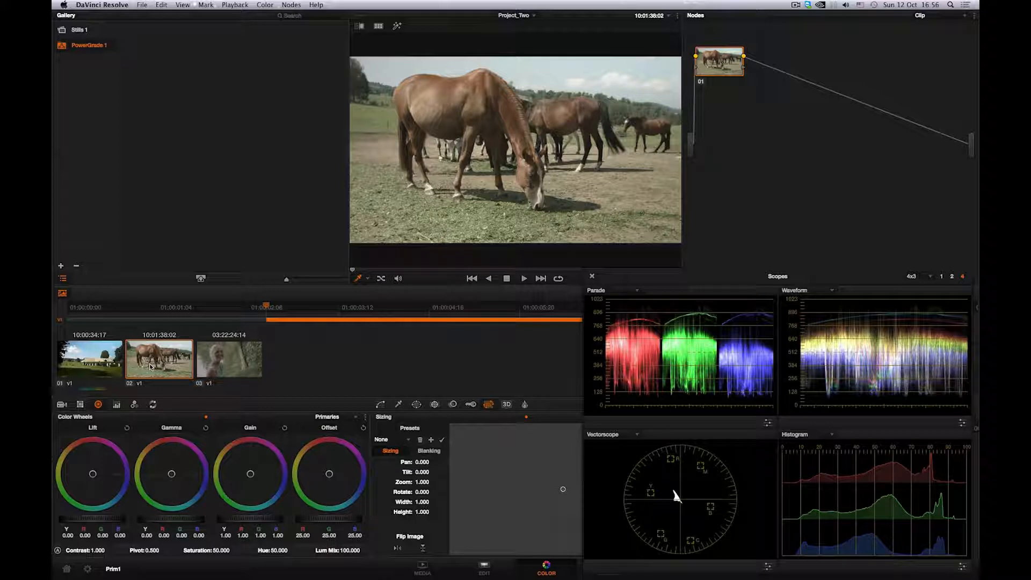
middle_click(95, 363)
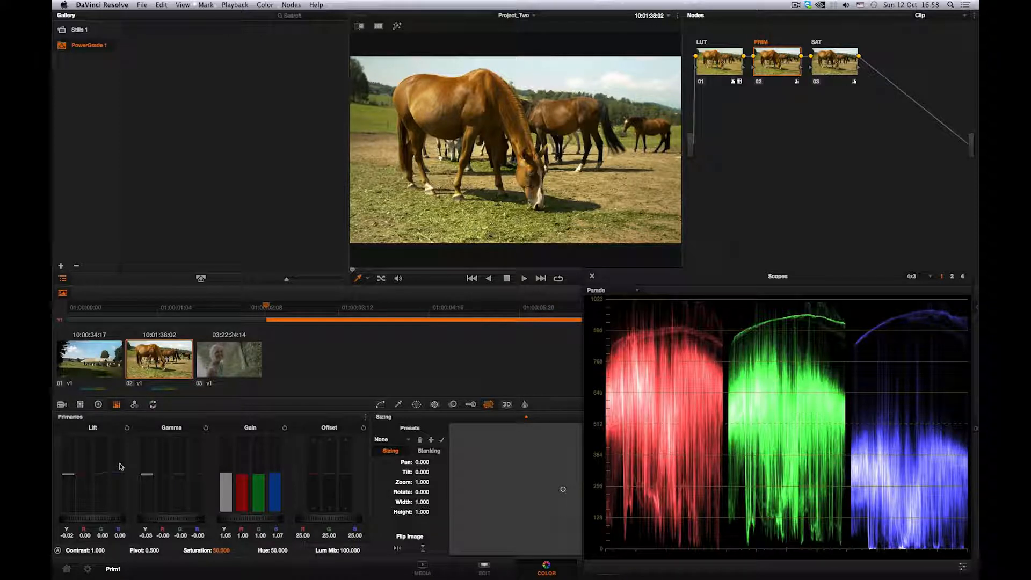
left_click_drag(120, 467, 122, 461)
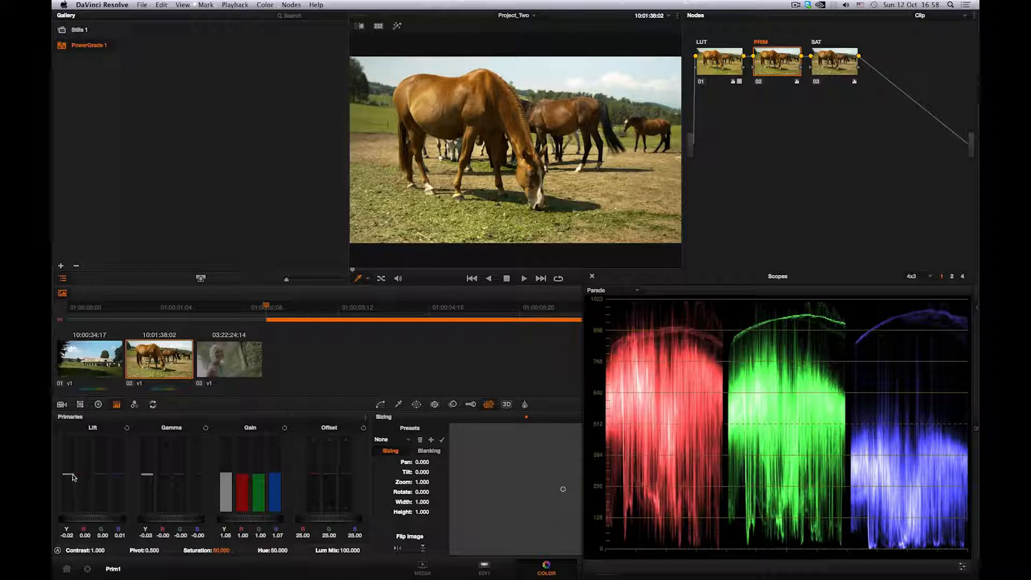
- Fine-tune the horse clip's PRIM node to Lift Y -0.03, Gain Y 1.04 and blue Gain 1.06
left_click_drag(72, 476, 73, 479)
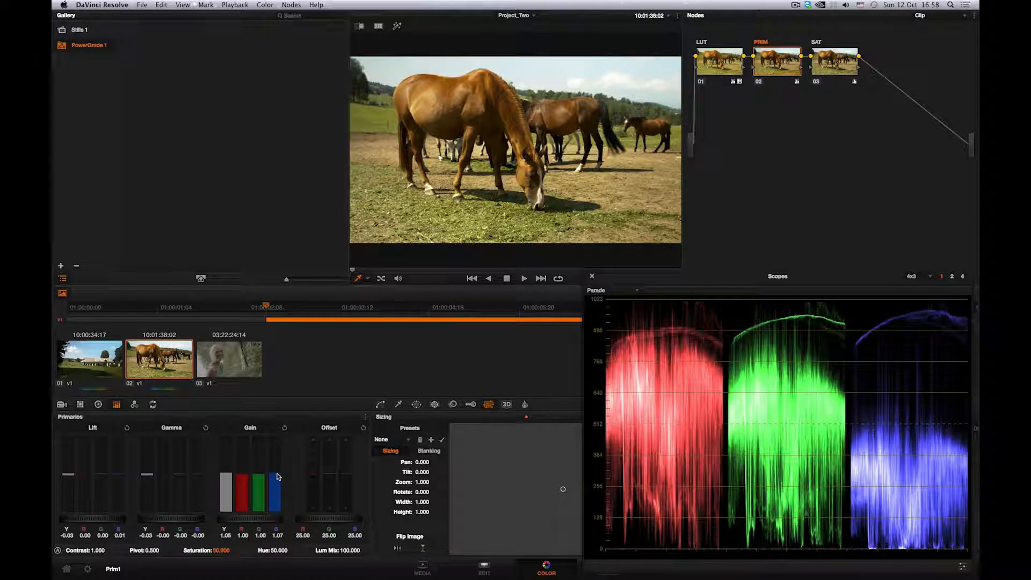
left_click_drag(277, 477, 276, 477)
left_click_drag(226, 476, 227, 477)
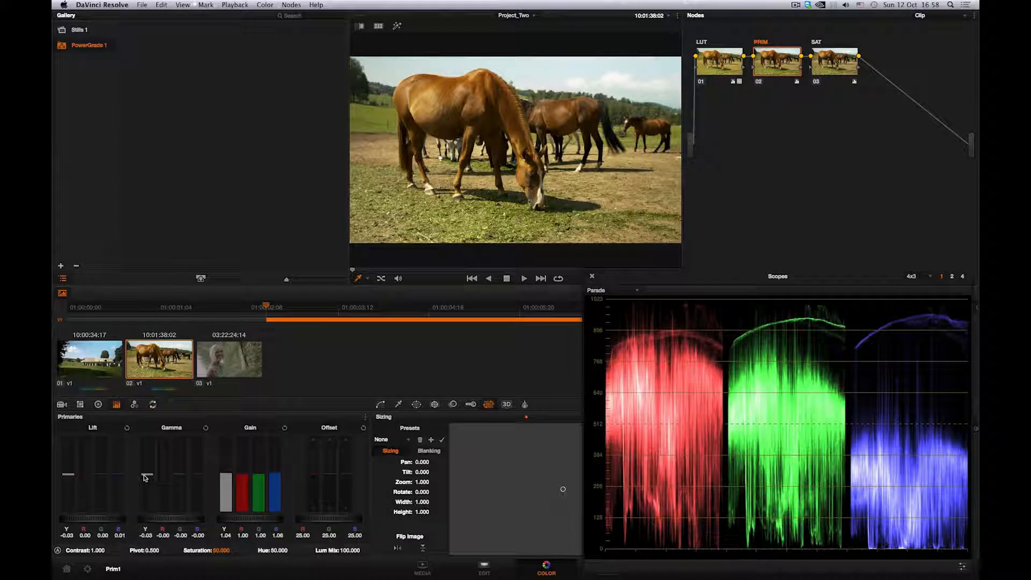
- Raise the horse clip's Gamma Y to 0.01 on the PRIM node while comparing it with the farmhouse clip
left_click_drag(145, 474, 146, 465)
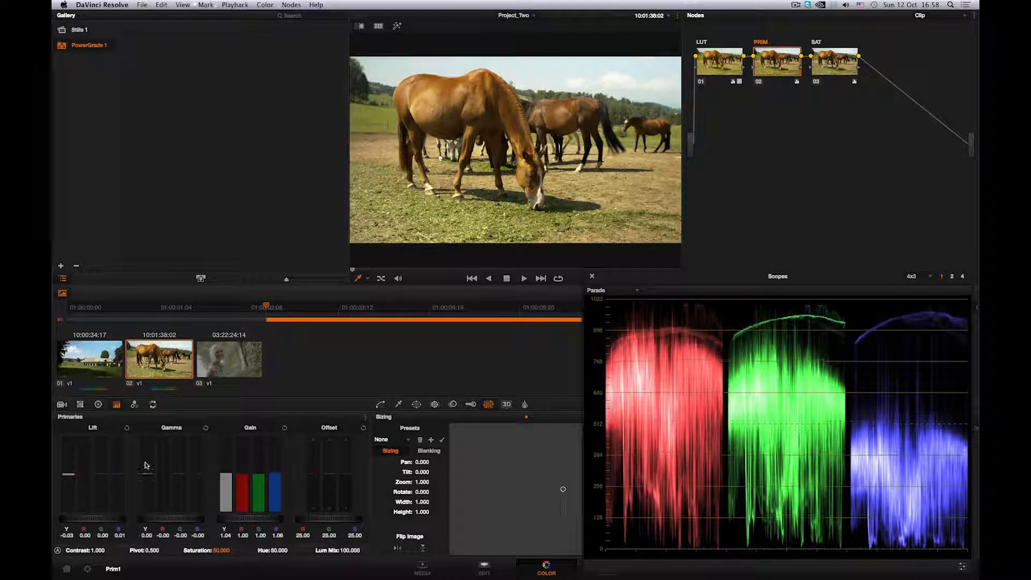
left_click(99, 357)
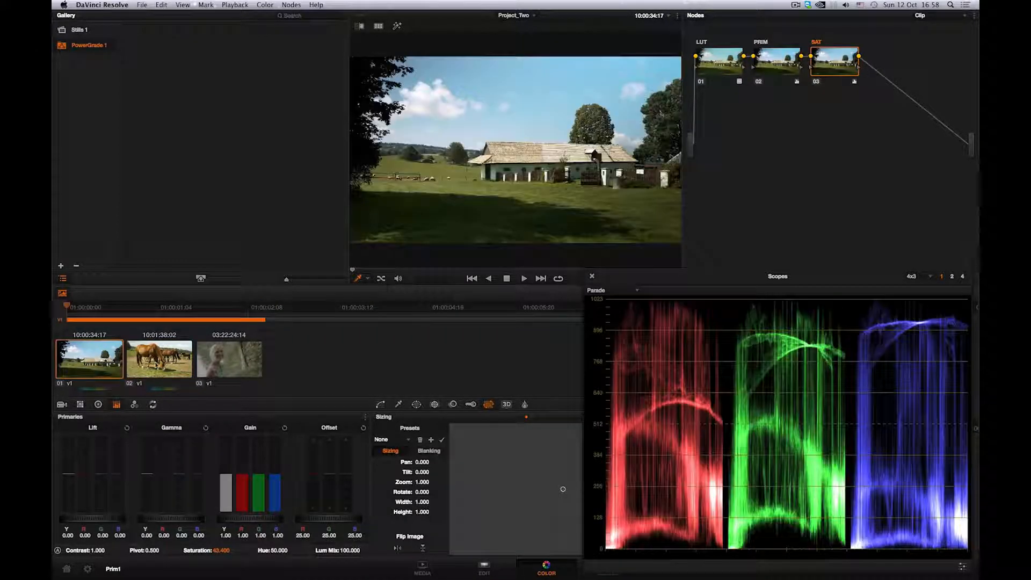
left_click(157, 364)
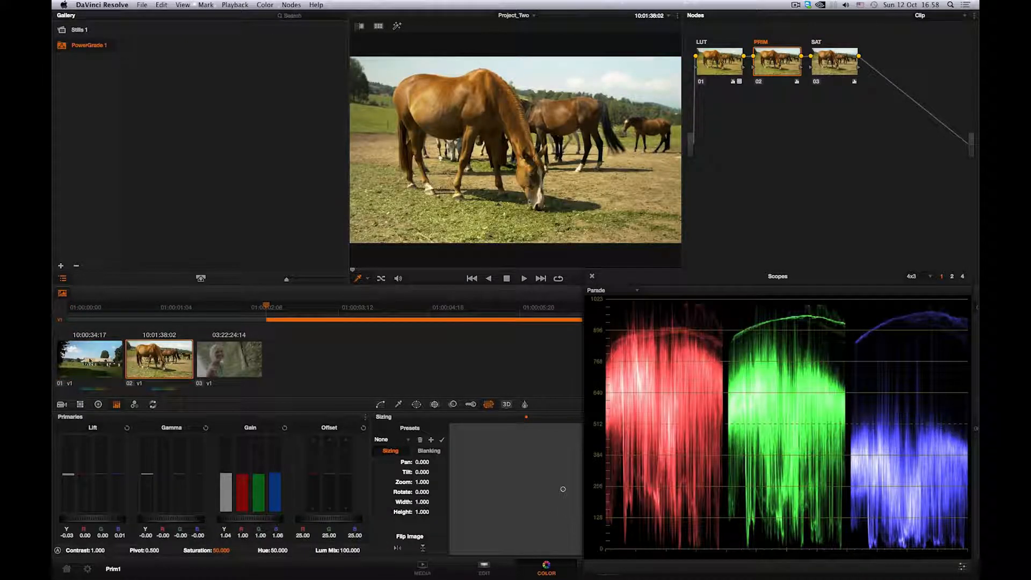
left_click(89, 361)
left_click(154, 362)
left_click_drag(150, 475, 152, 470)
left_click(115, 372)
left_click(165, 366)
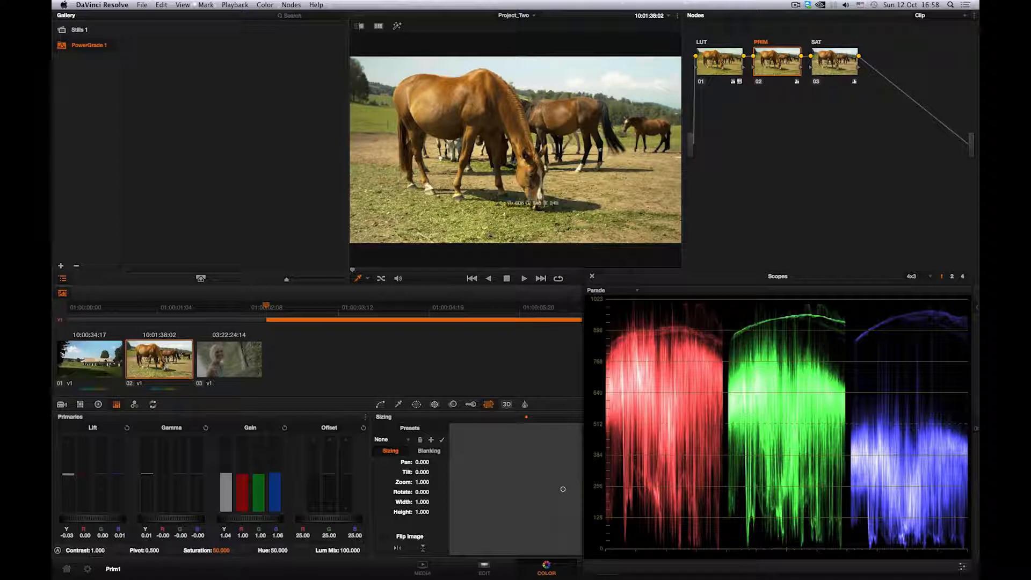
- Set the Saturation of the horse clip's SAT node to 34.4 and compare the clip with the farmhouse
left_click(830, 67)
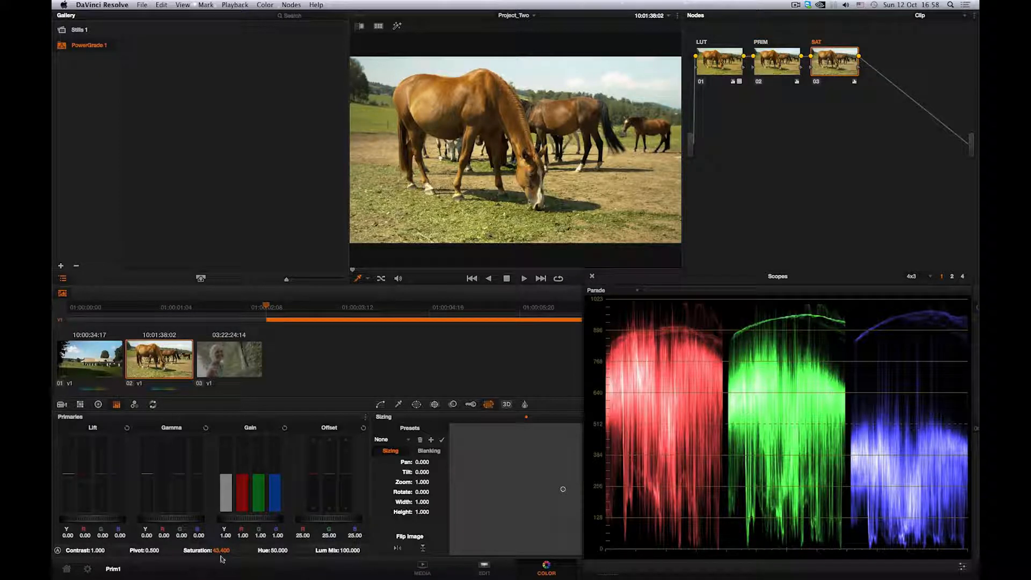
left_click_drag(221, 550, 232, 549)
left_click(103, 360)
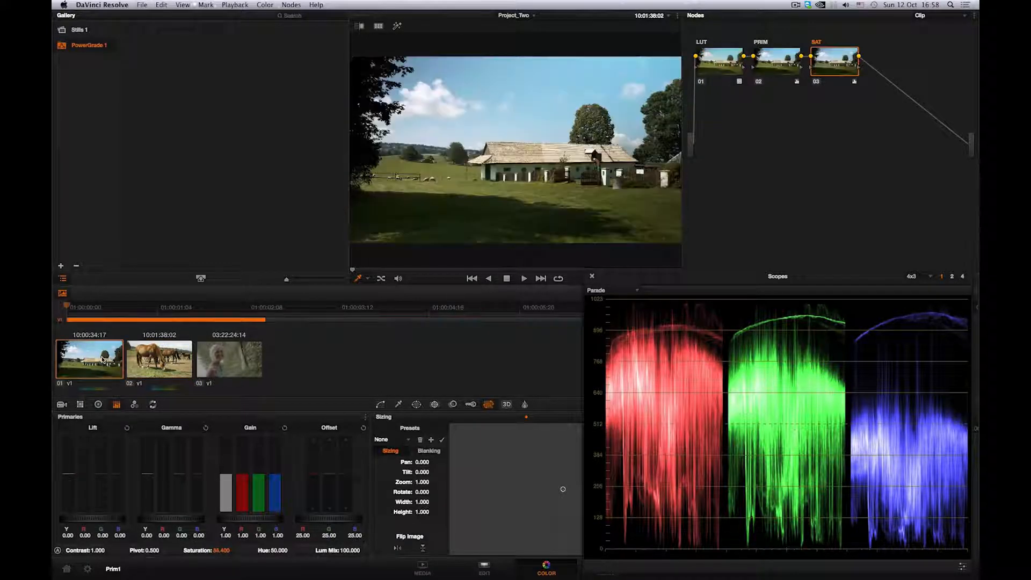
left_click(168, 368)
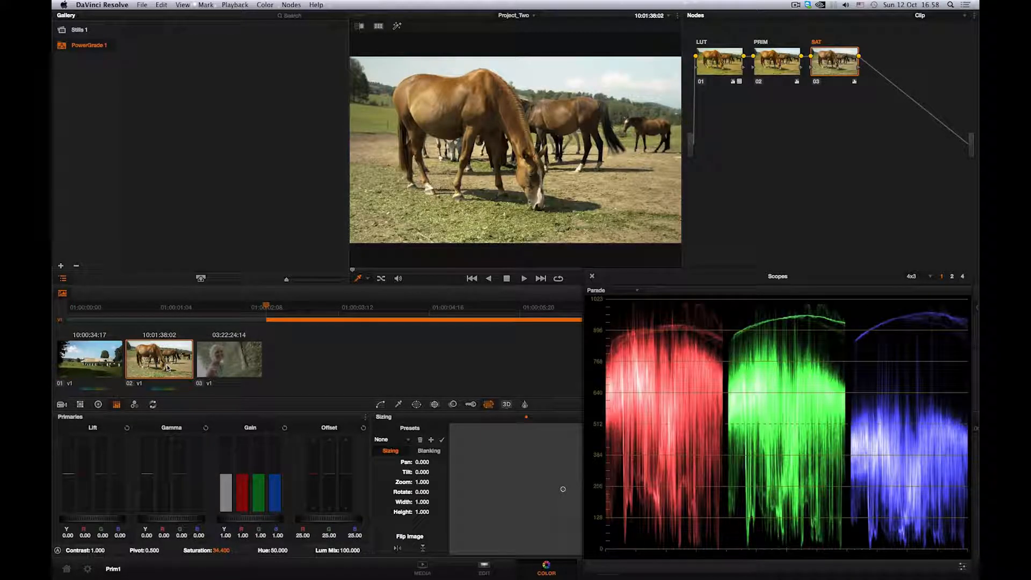
- On the portrait clip's PRIM node, set Lift Y to -0.05 and blue Lift to 0.02, with the scopes moved clear of the grading controls
left_click(227, 365)
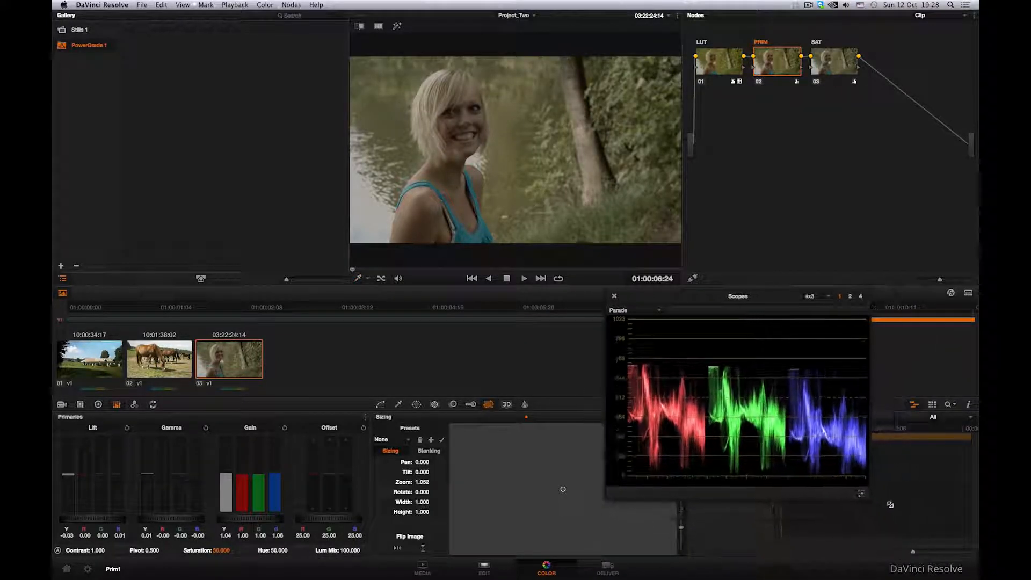
left_click_drag(699, 303, 778, 148)
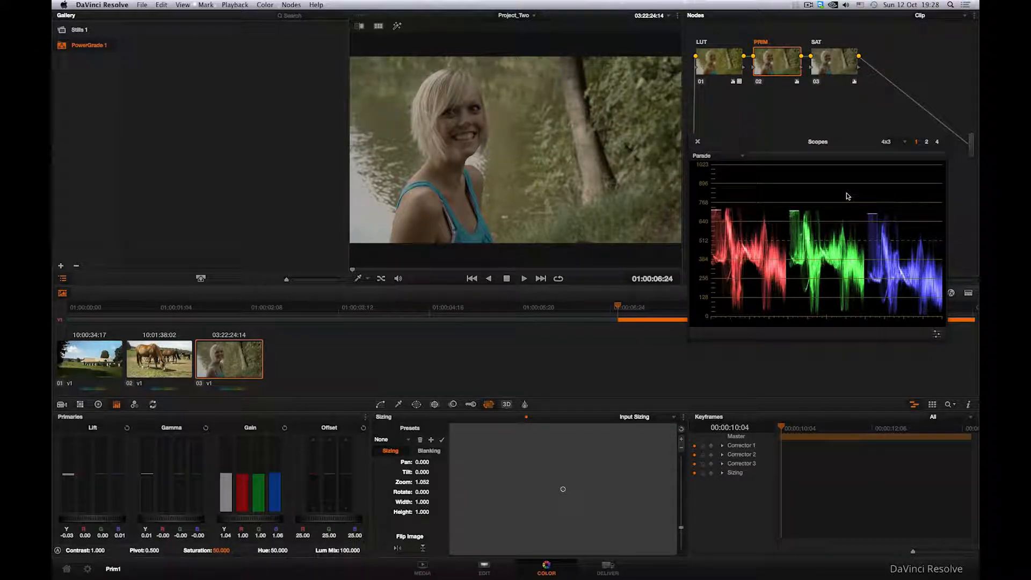
left_click_drag(66, 476, 65, 478)
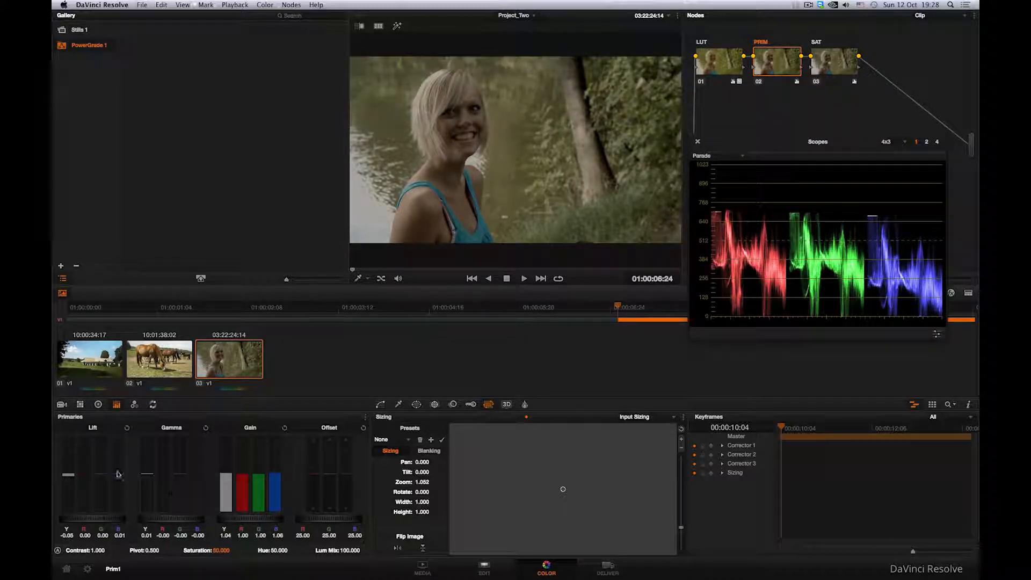
left_click_drag(118, 467, 119, 460)
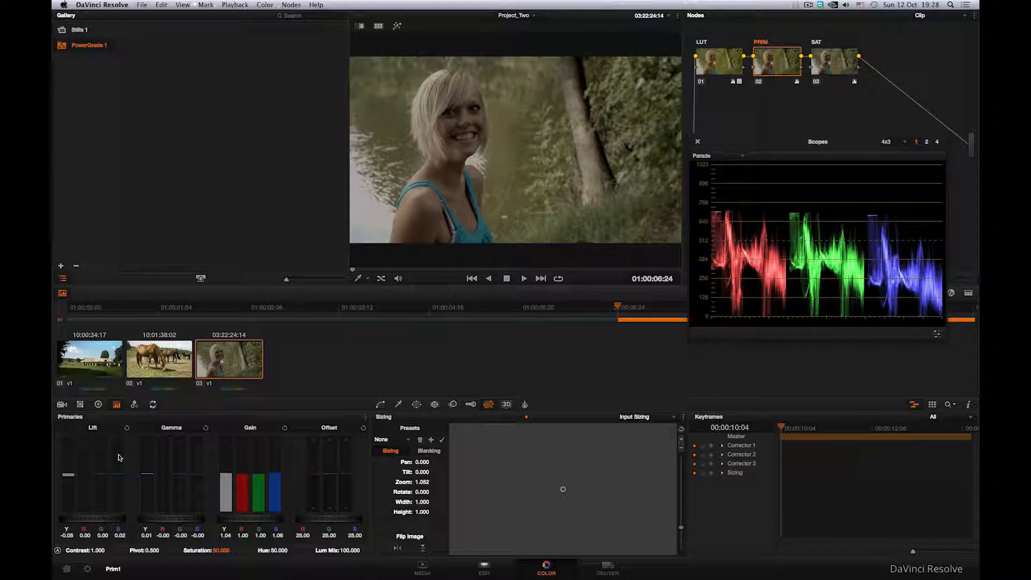
- Set the portrait's Gain Y to 1.42 and blue Gain to 1.11 on the PRIM node, and Saturation to 77.8 on the SAT node
left_click_drag(232, 478, 231, 432)
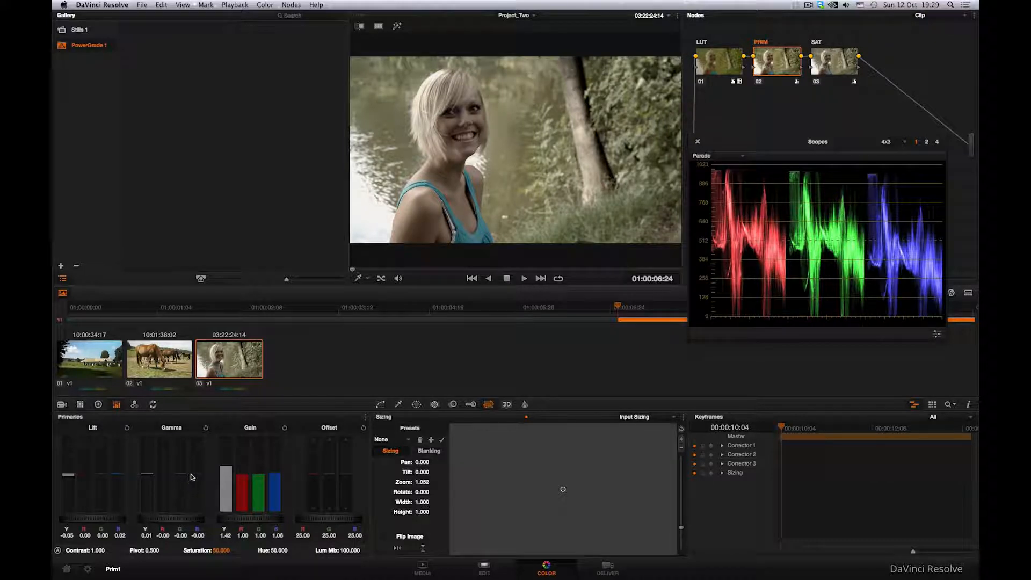
left_click_drag(277, 480, 276, 469)
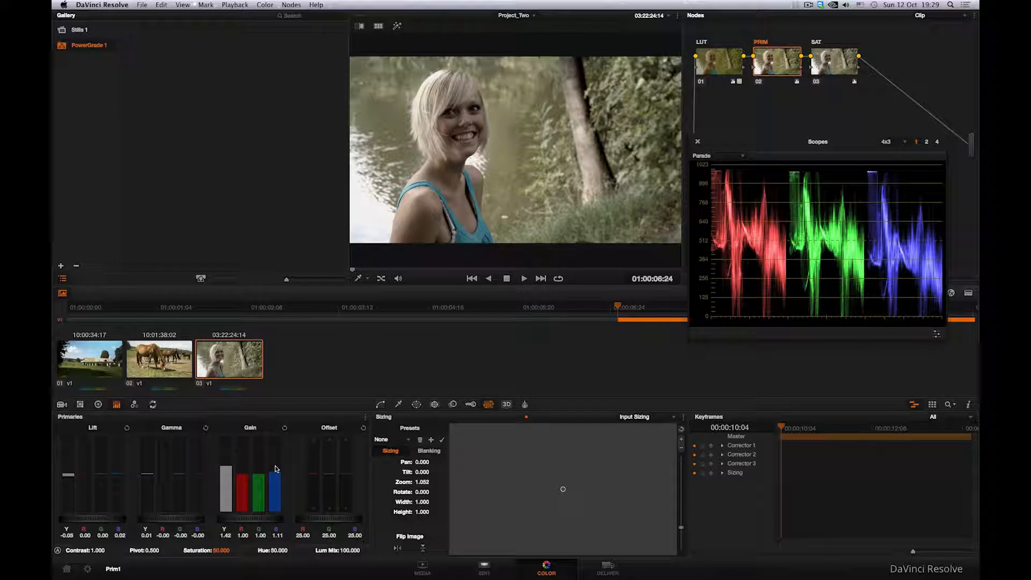
left_click(814, 63)
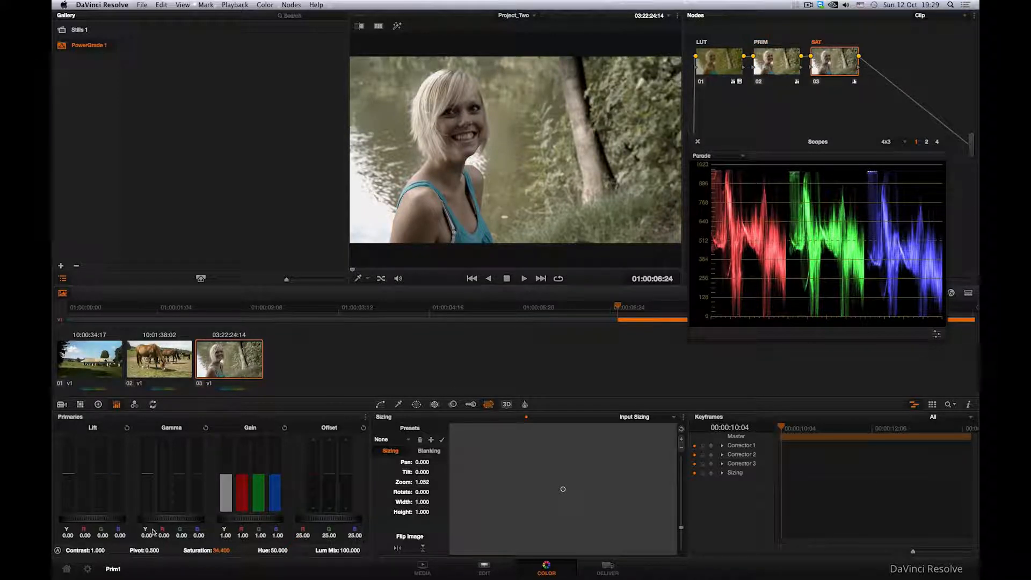
left_click_drag(222, 551, 393, 550)
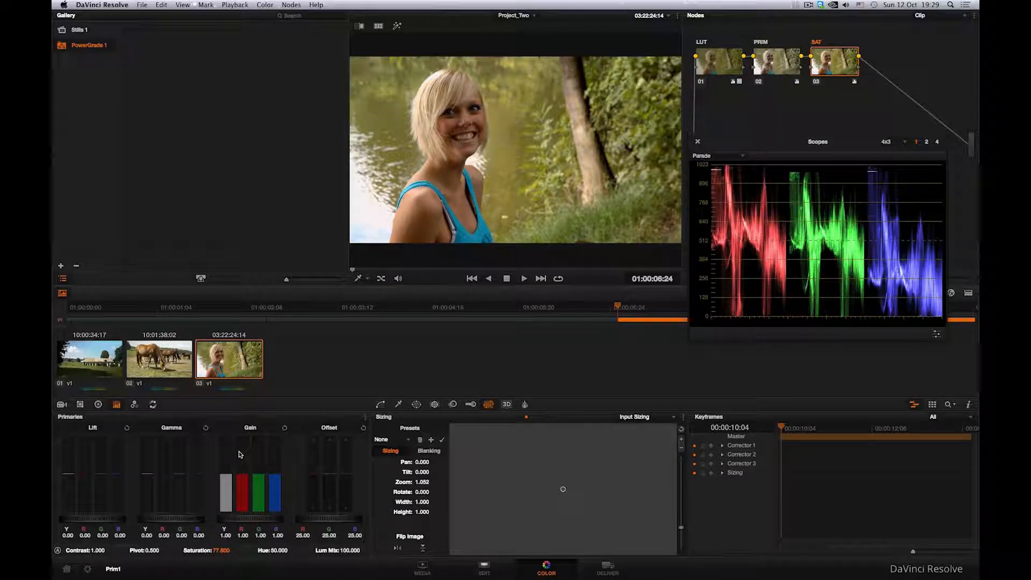
- Add a midtone and a highlight point to the portrait's Luminance curve and pull the highlight point down to soften the bright areas
left_click(379, 406)
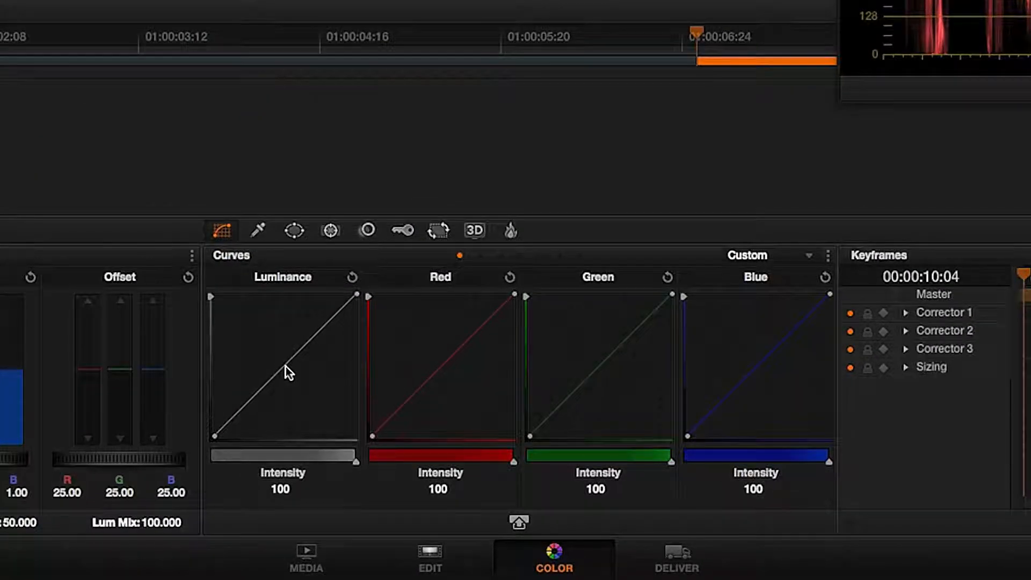
left_click(285, 366)
left_click(333, 316)
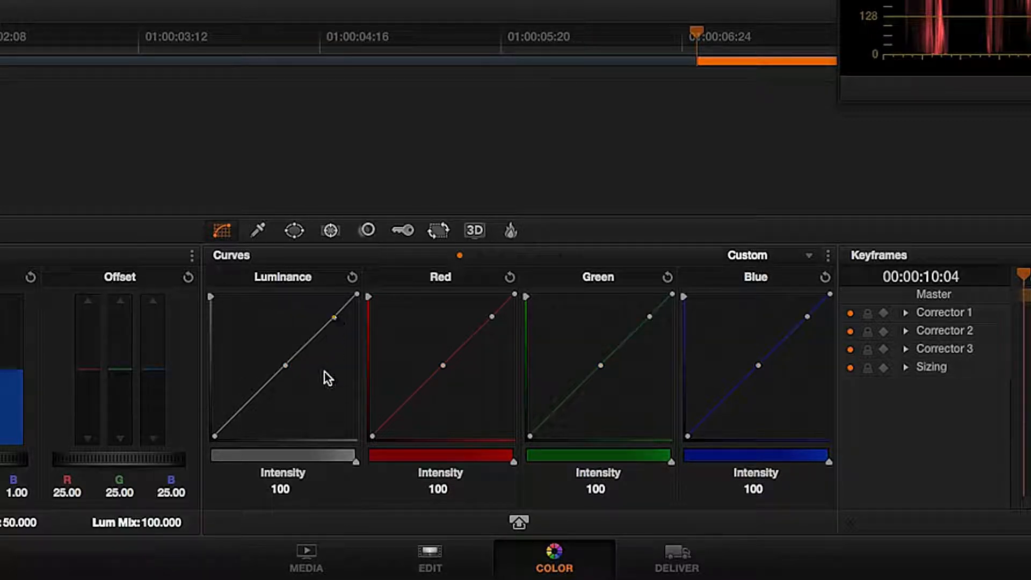
left_click_drag(333, 316, 341, 325)
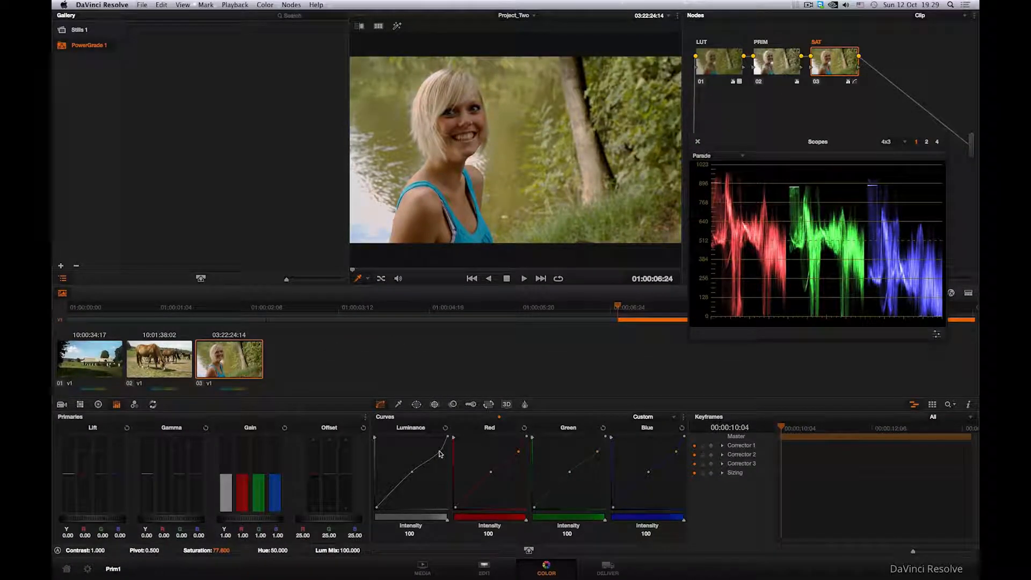
left_click_drag(440, 454, 439, 455)
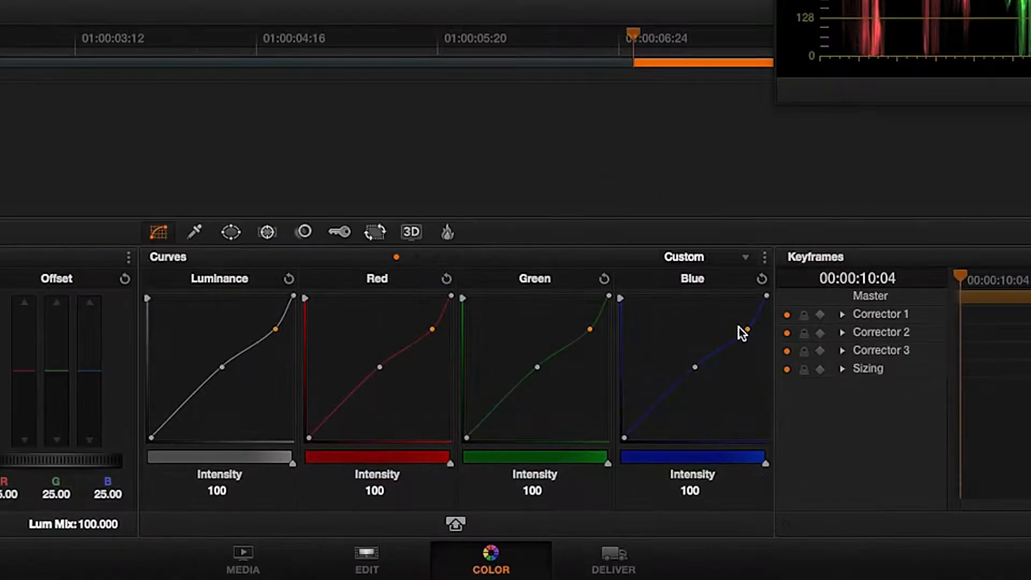
- Try removing the Blue curve's highlight point with Gang Custom Curves turned off, undo the removal and gang the curves again
left_click(683, 418)
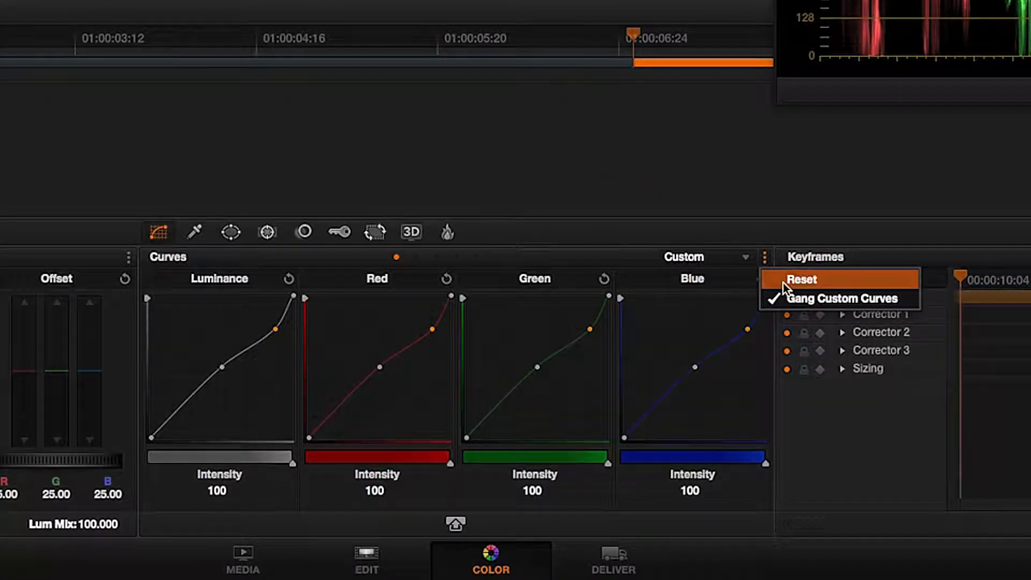
left_click(787, 298)
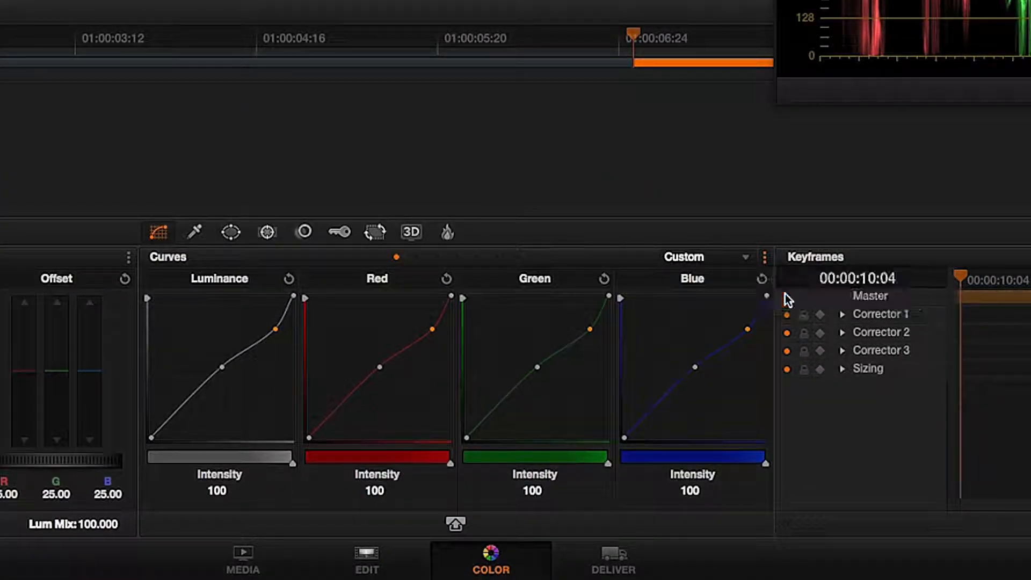
right_click(746, 329)
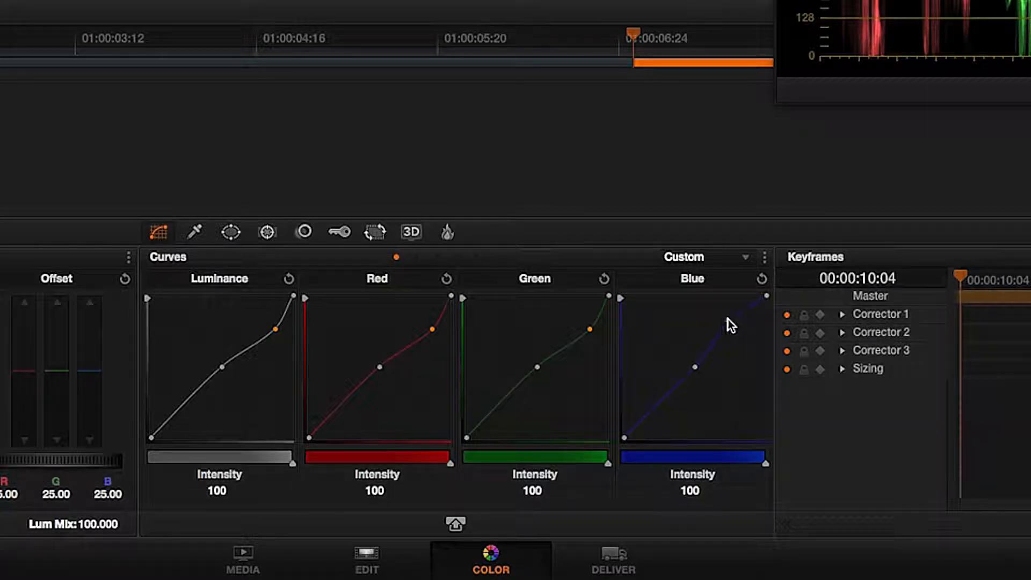
key("super+z")
left_click(765, 260)
left_click(774, 297)
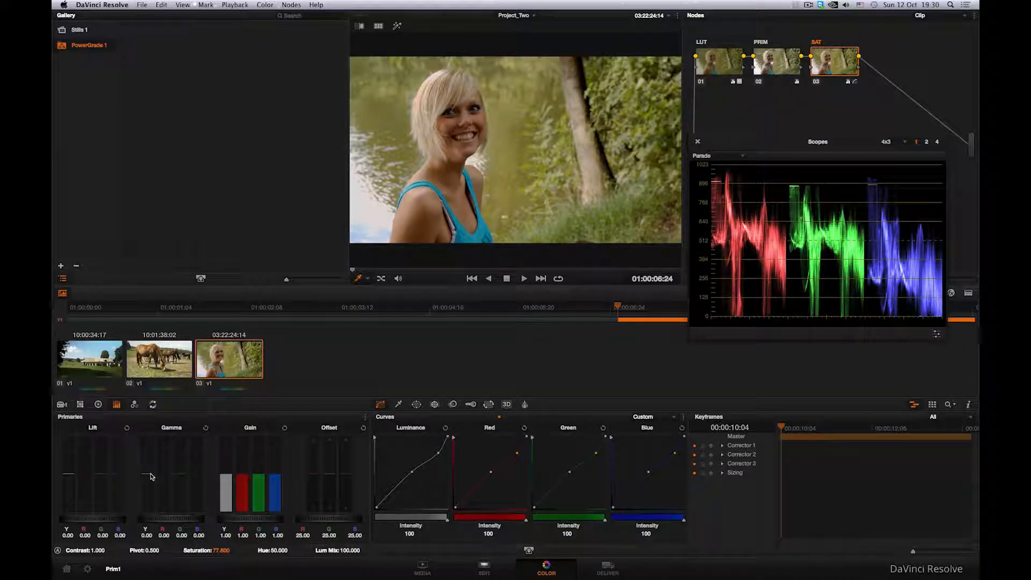
- Test a Gamma Y shift on the portrait's SAT node and compare the grades of the farmhouse, horse and portrait clips
left_click_drag(149, 472, 151, 460)
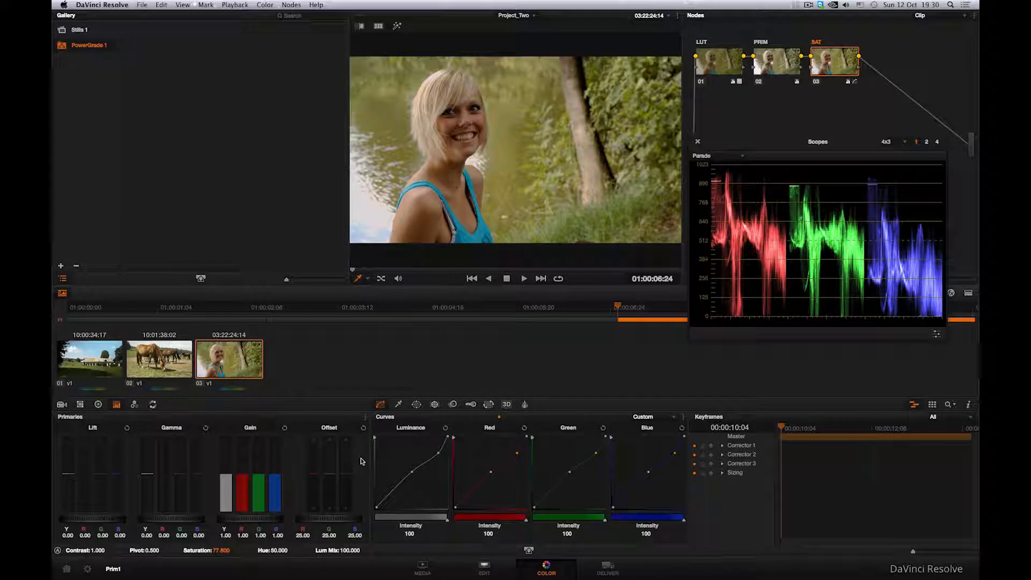
left_click(159, 360)
left_click(120, 361)
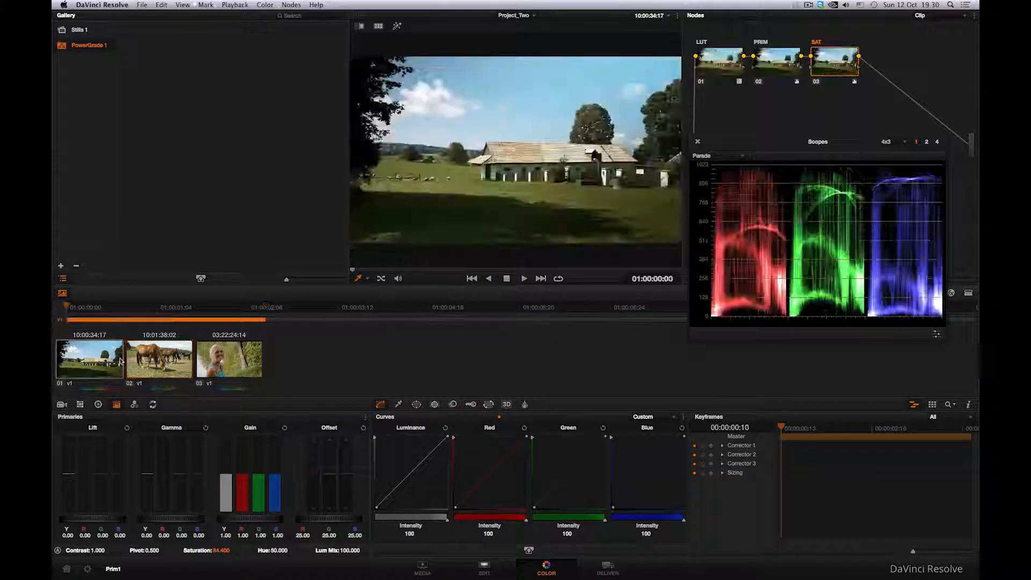
left_click(159, 360)
left_click(228, 361)
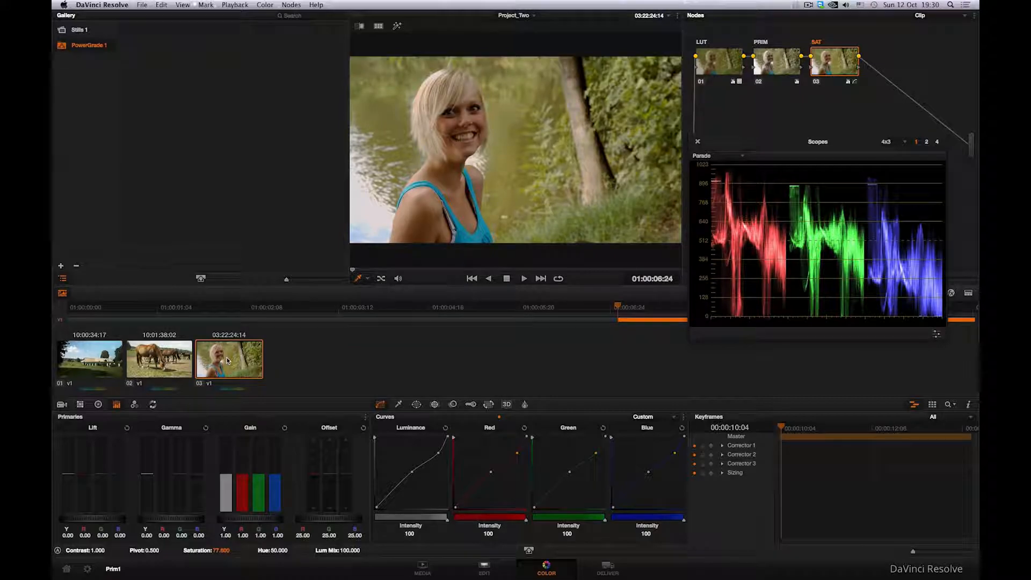